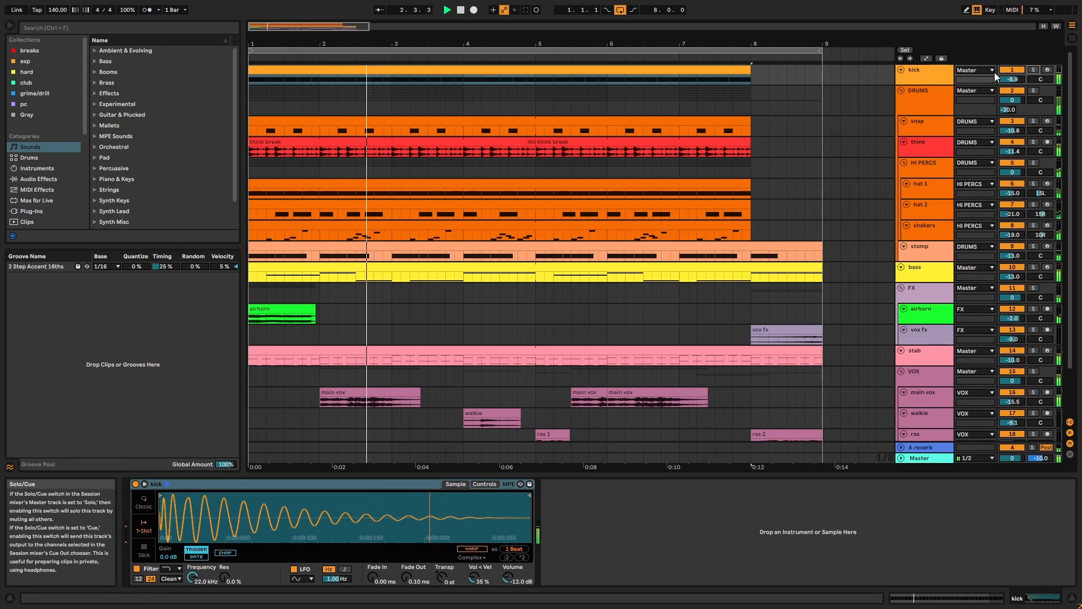
Open the kick clip's MIDI notes to inspect its pattern, and return to the kick's device view.
double_click(661, 72)
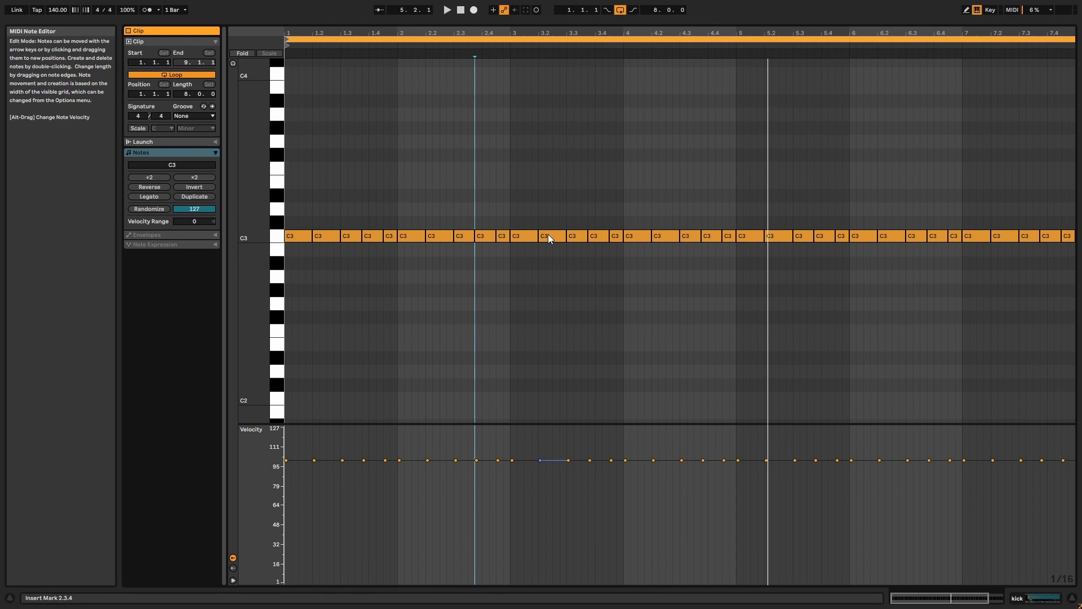
key(shift+Tab)
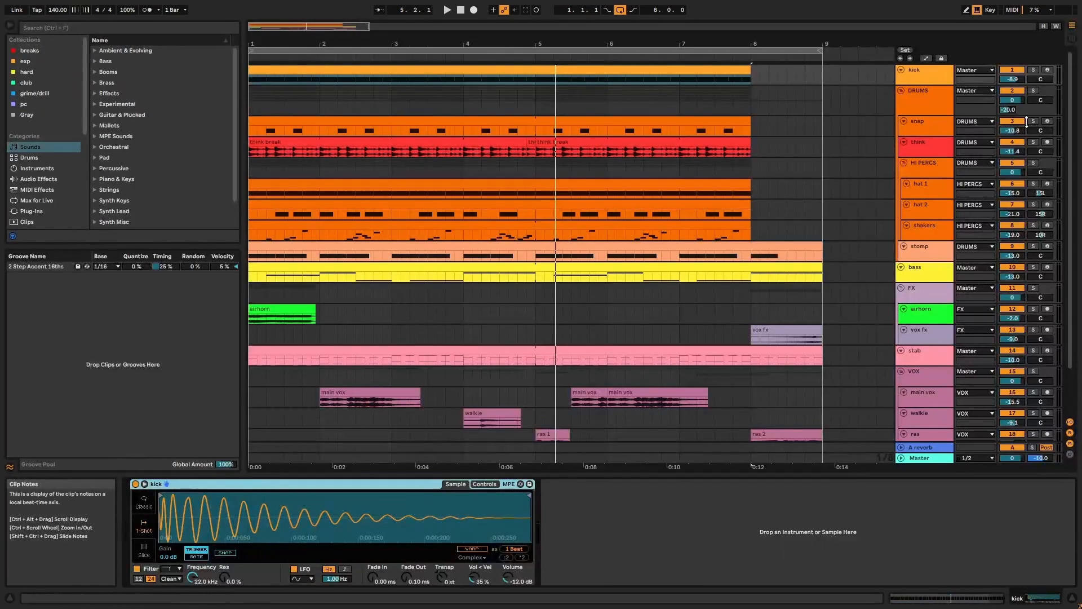
Solo the DRUMS group, select the snap clip, and play the drums on their own.
click(1033, 91)
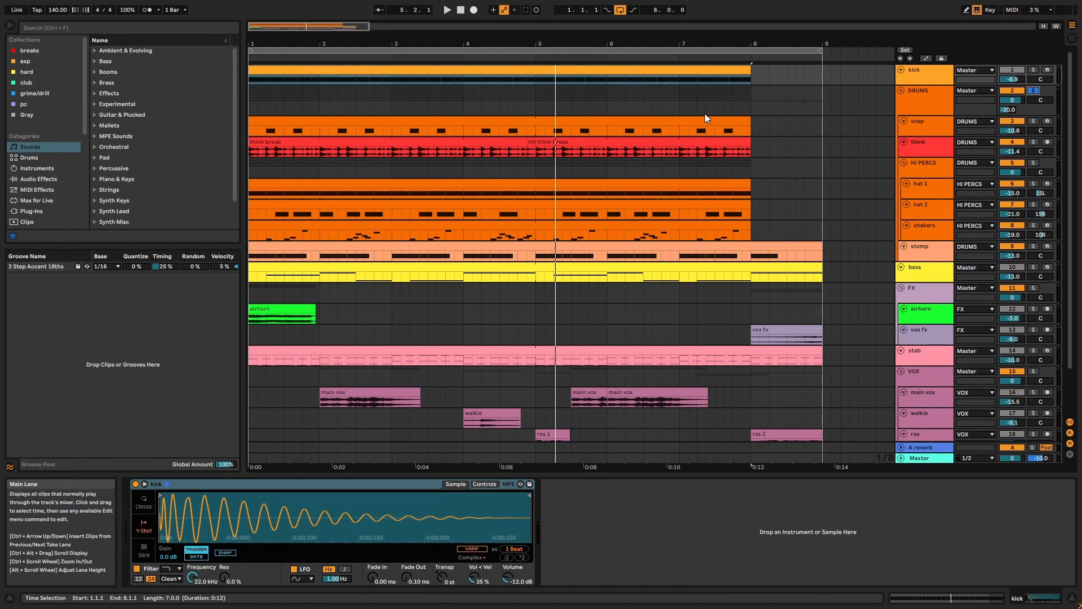
click(705, 113)
click(706, 128)
key(space)
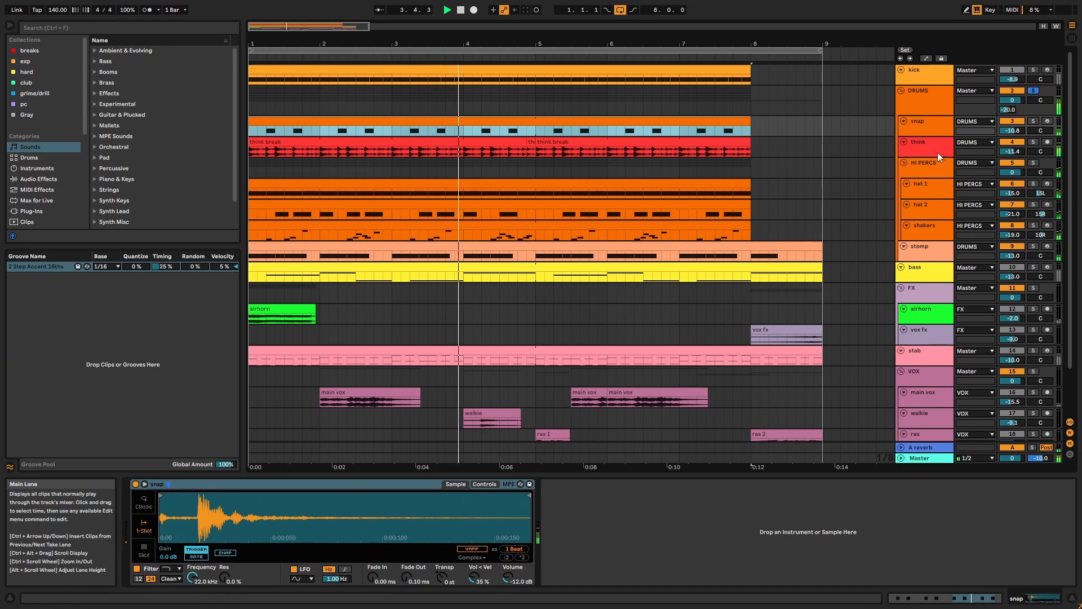
Solo the snap track within the DRUMS group and play it.
click(934, 133)
click(1033, 122)
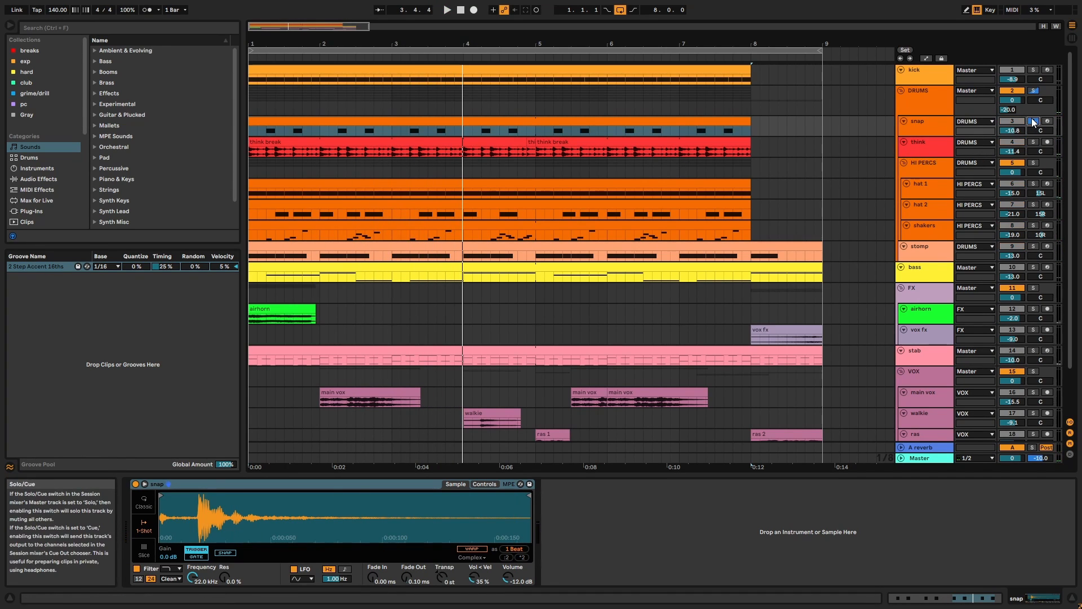
key(space)
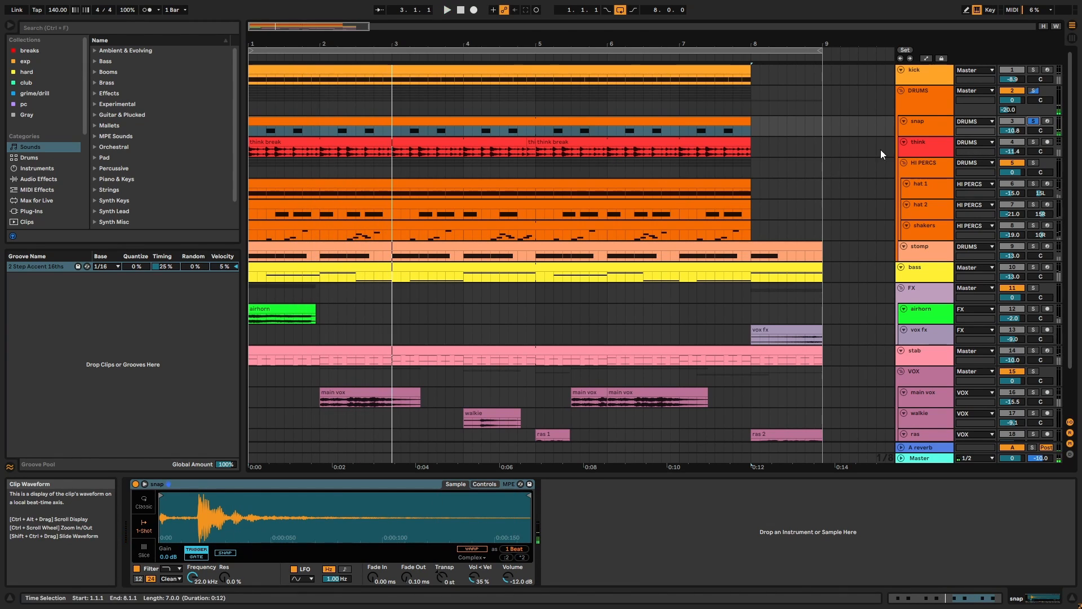
Select the think break track, solo it together with the snap, and play both.
click(930, 146)
click(1035, 143)
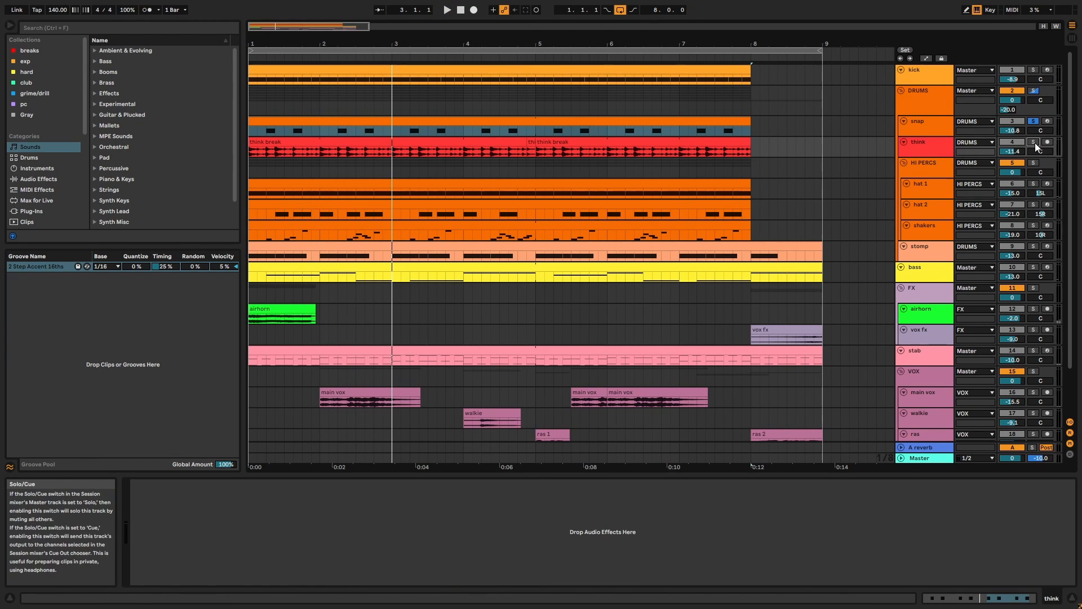
key(space)
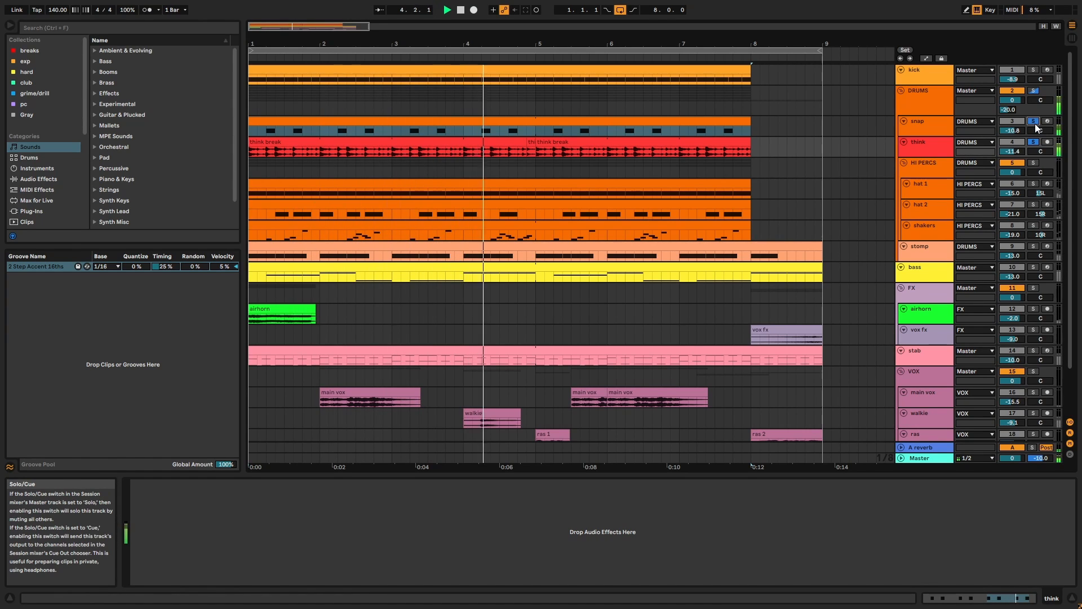
Audition the HI PERCS group soloed with its hat 1 clip selected, and the hat 1 track soloed alone.
click(1035, 165)
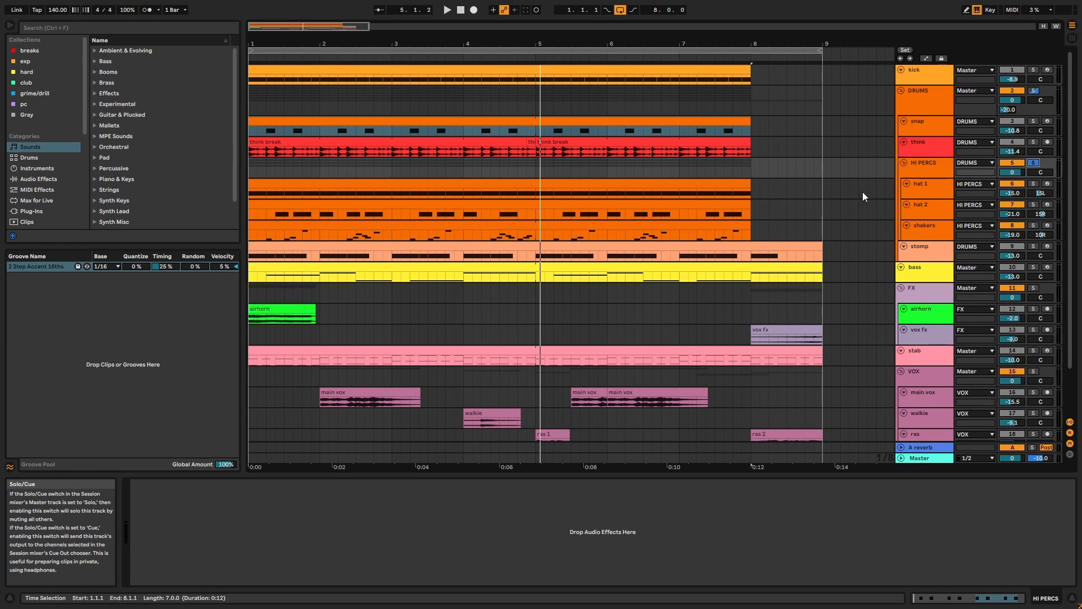
click(683, 181)
key(space)
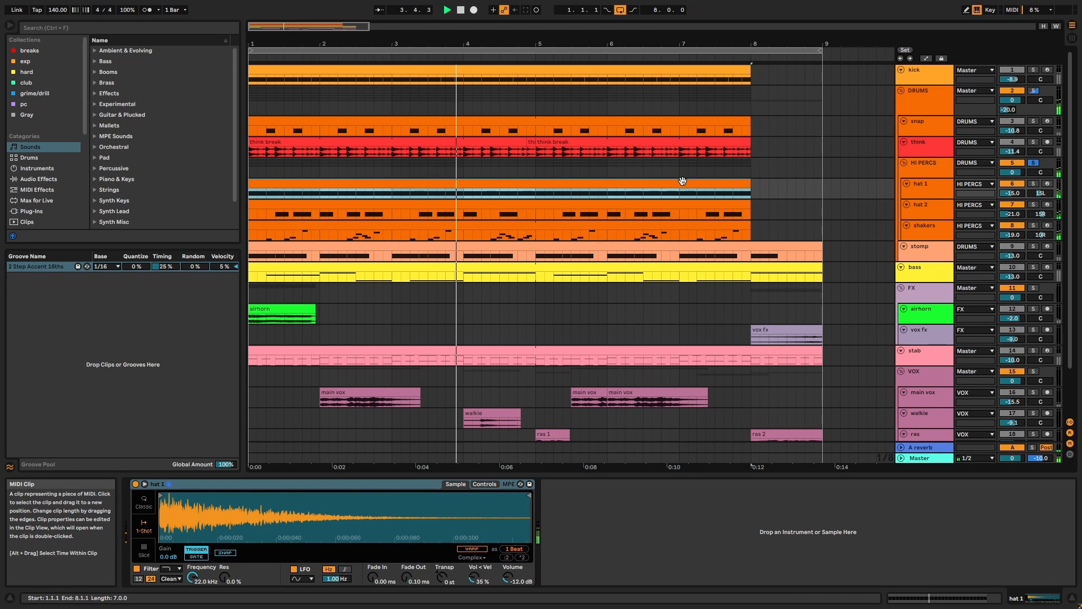
click(949, 188)
key(space)
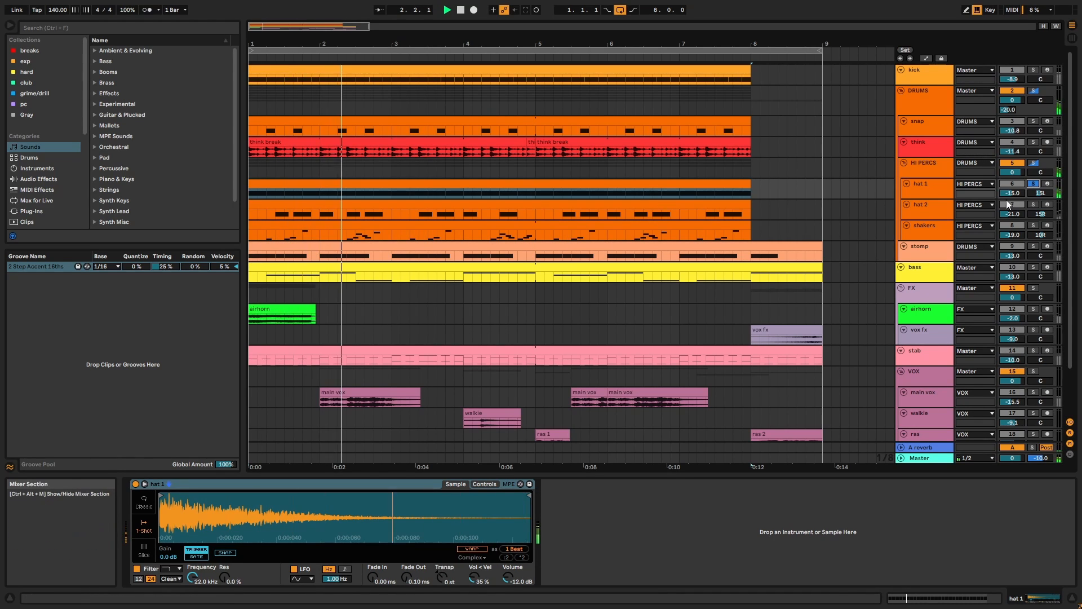
Solo hat 2 during playback, inspect its clip's MIDI notes, and release the solo.
click(1034, 204)
double_click(735, 208)
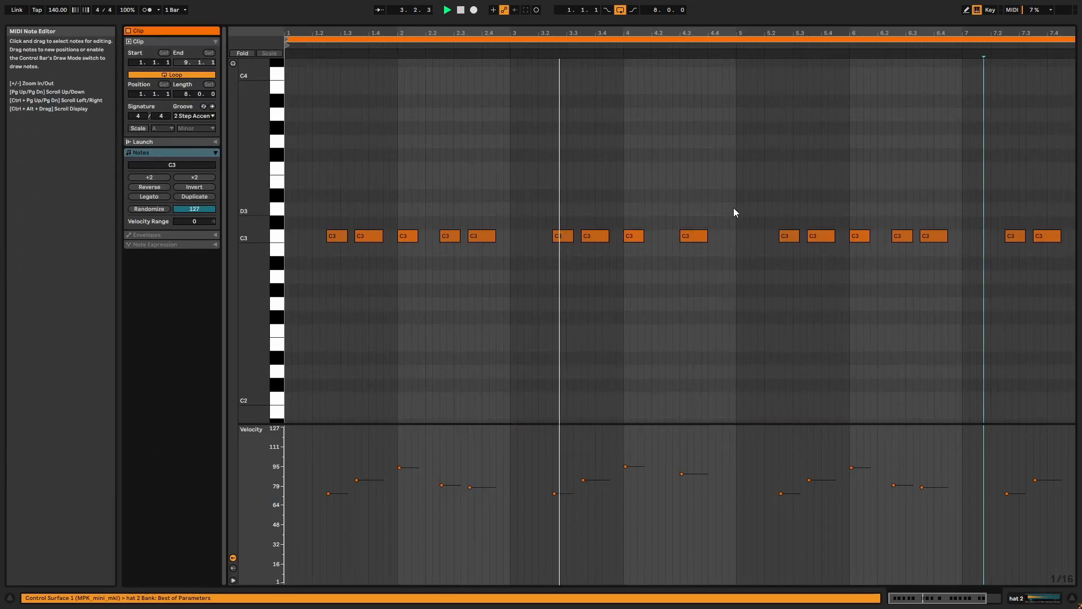
key(shift+Tab)
scroll(958, 216, up, 2)
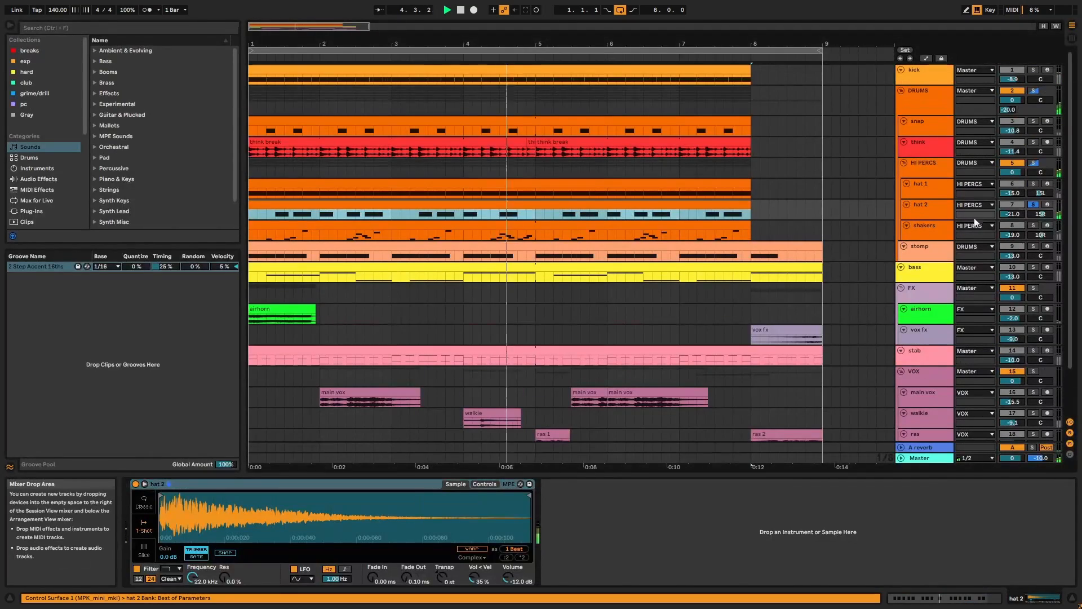
click(1032, 203)
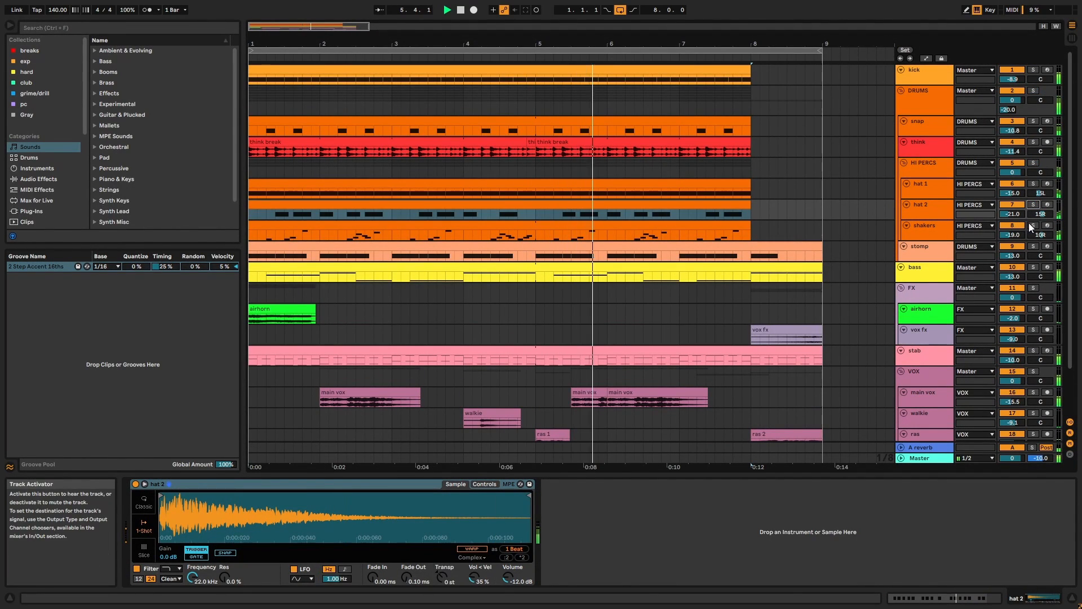
Inspect the shakers clip's MIDI notes and return to the track's Drum Rack.
double_click(729, 227)
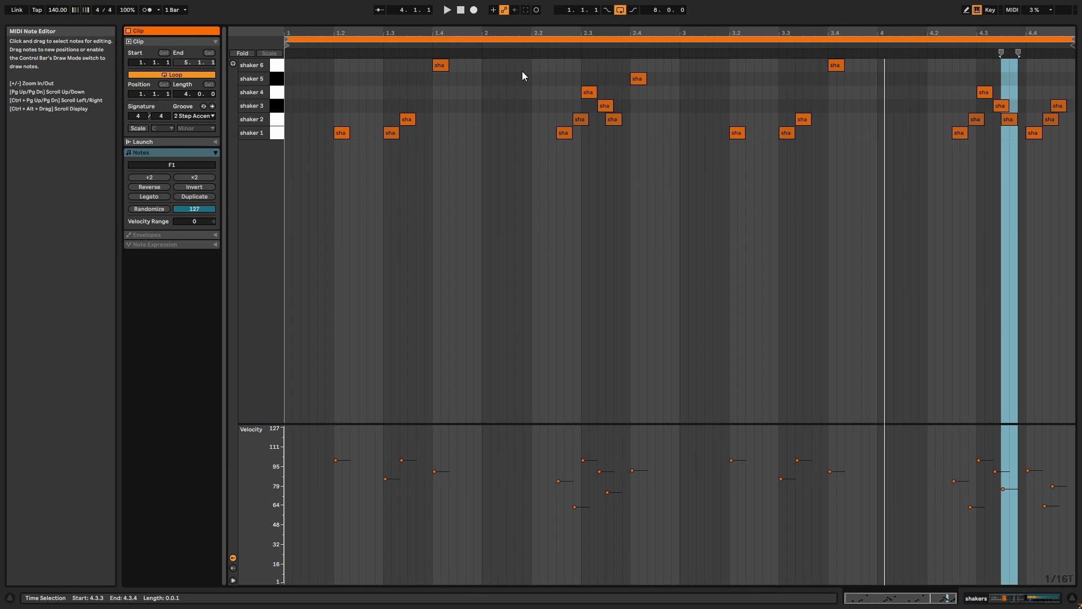
key(shift+Tab)
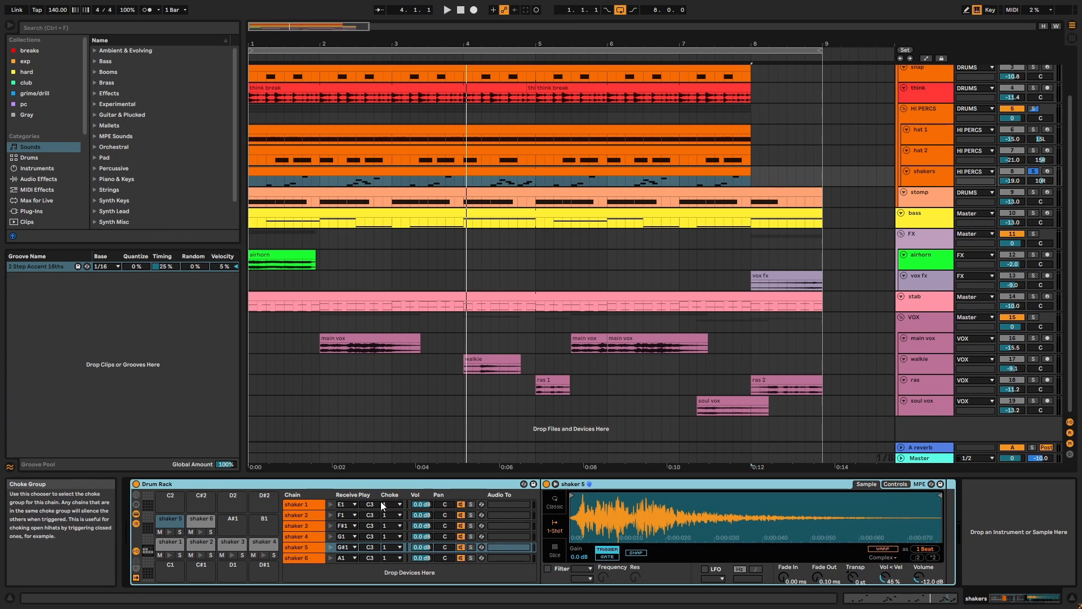
Play the stomp track soloed while inspecting its clip's MIDI notes, and release the solo to hear the full mix.
click(1035, 192)
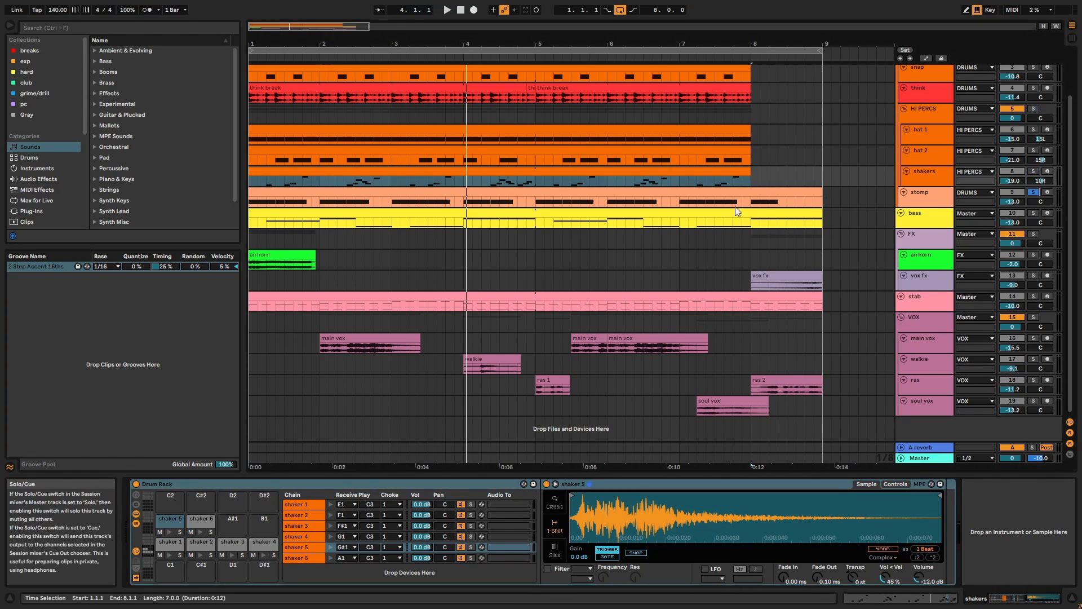
double_click(735, 194)
key(space)
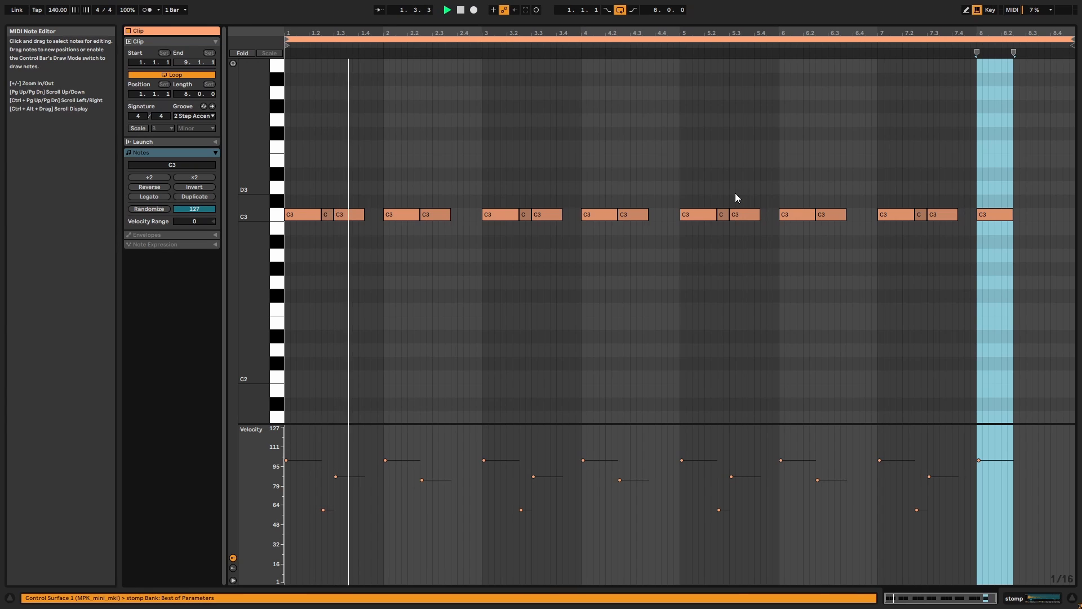
key(shift+Tab)
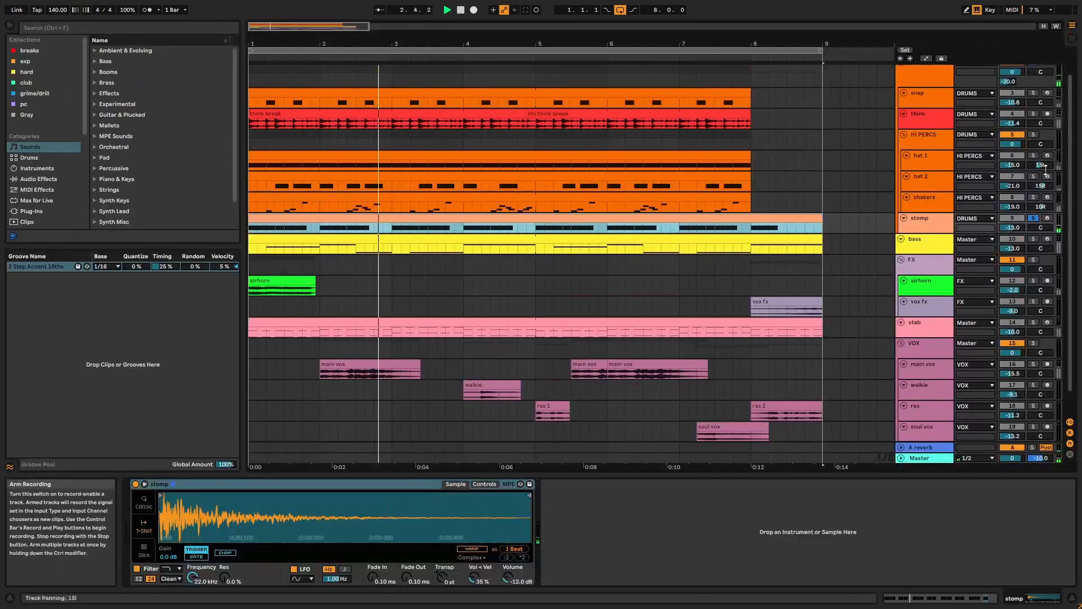
click(1035, 219)
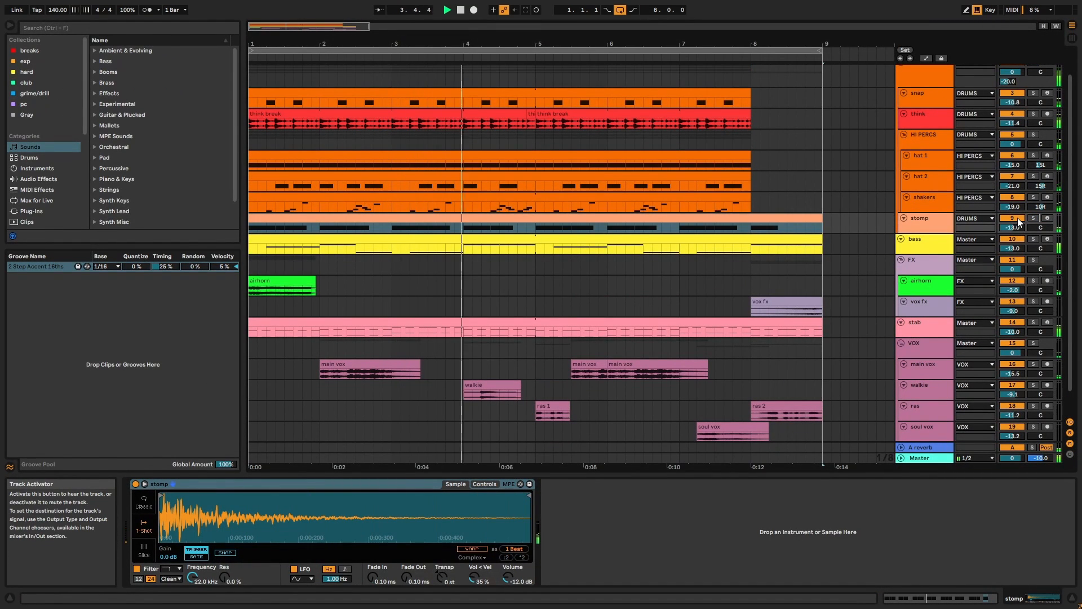
click(1018, 222)
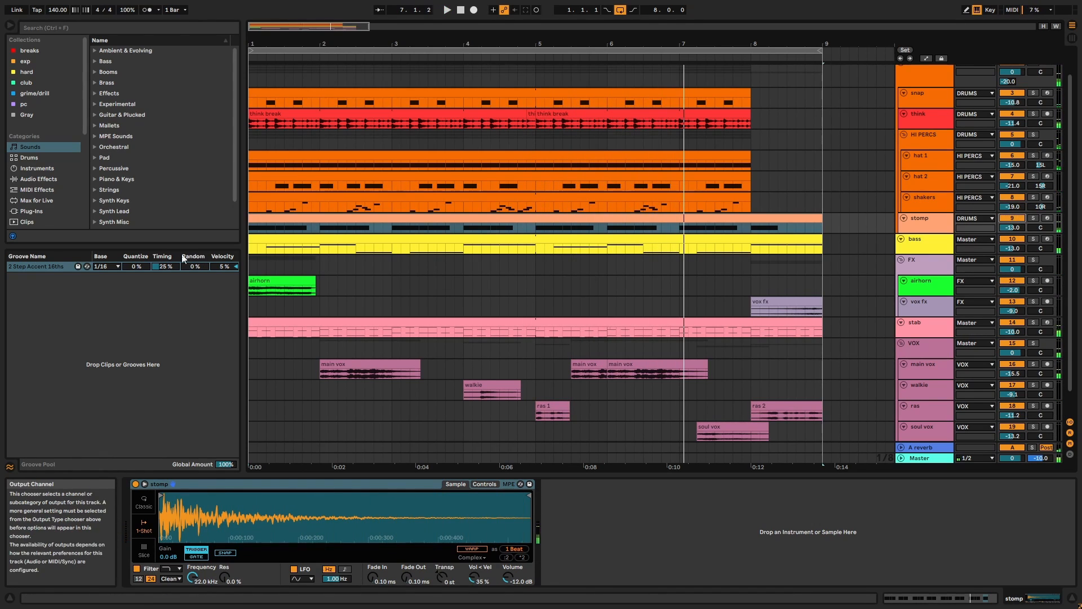
Point out the 2 Step Accent 16ths groove and select the clips from stomp up to snap.
click(69, 267)
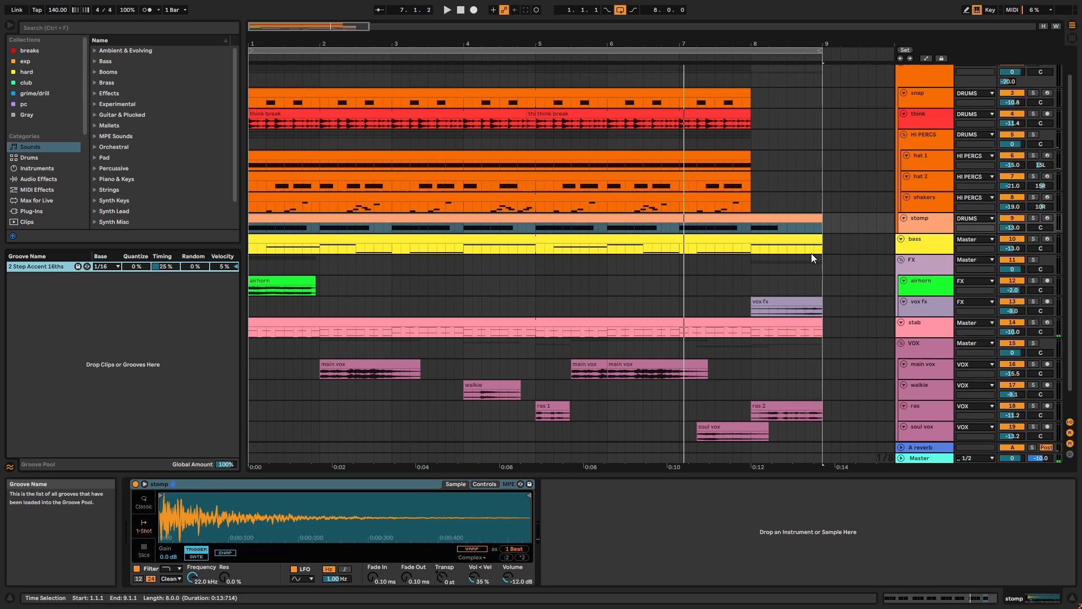
click(761, 218)
shift+click(725, 99)
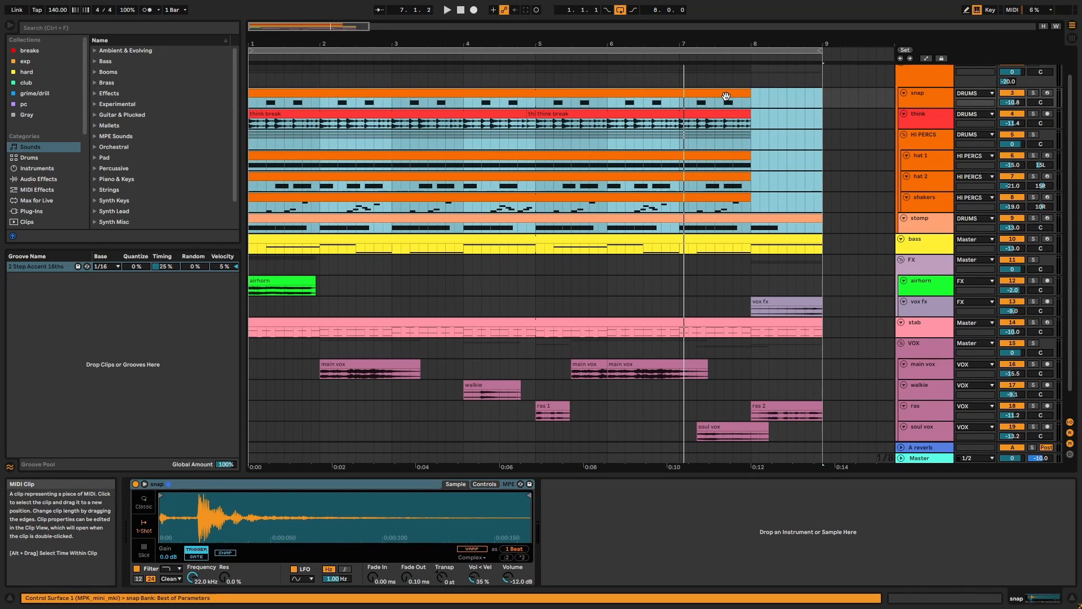
Select and open the stab clip for inspection.
click(499, 333)
double_click(503, 320)
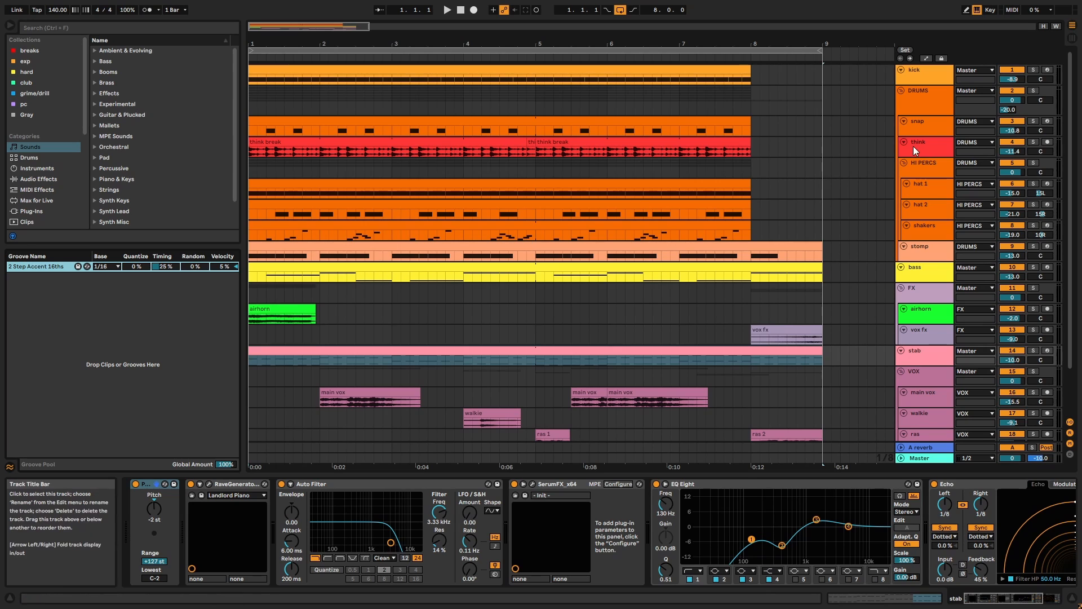
Select the DRUMS group and examine its Saturator, Drum Buss and EQ Eight effects.
click(927, 104)
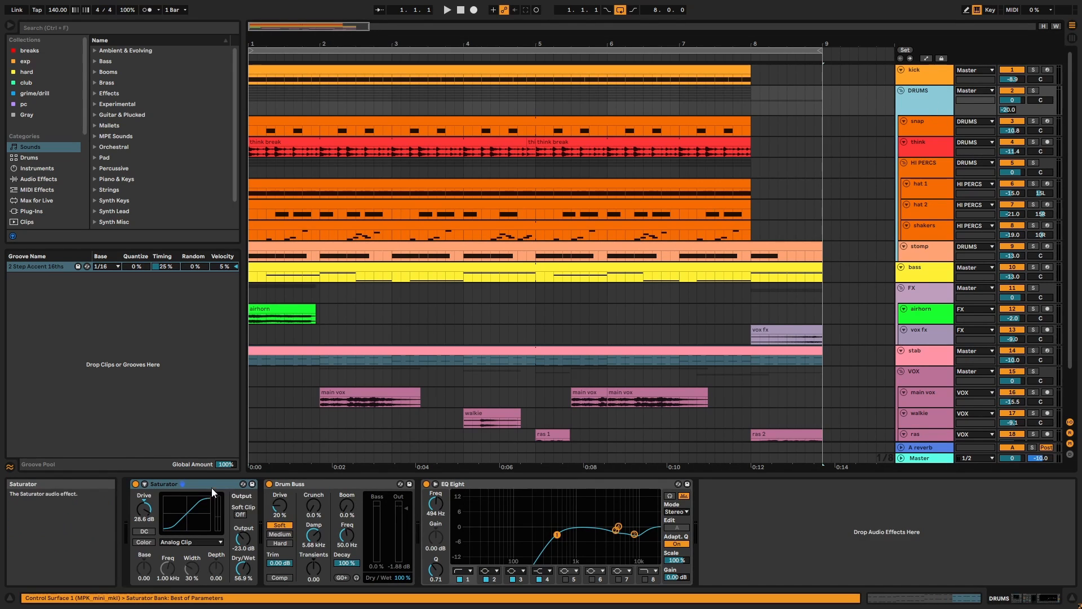
click(331, 484)
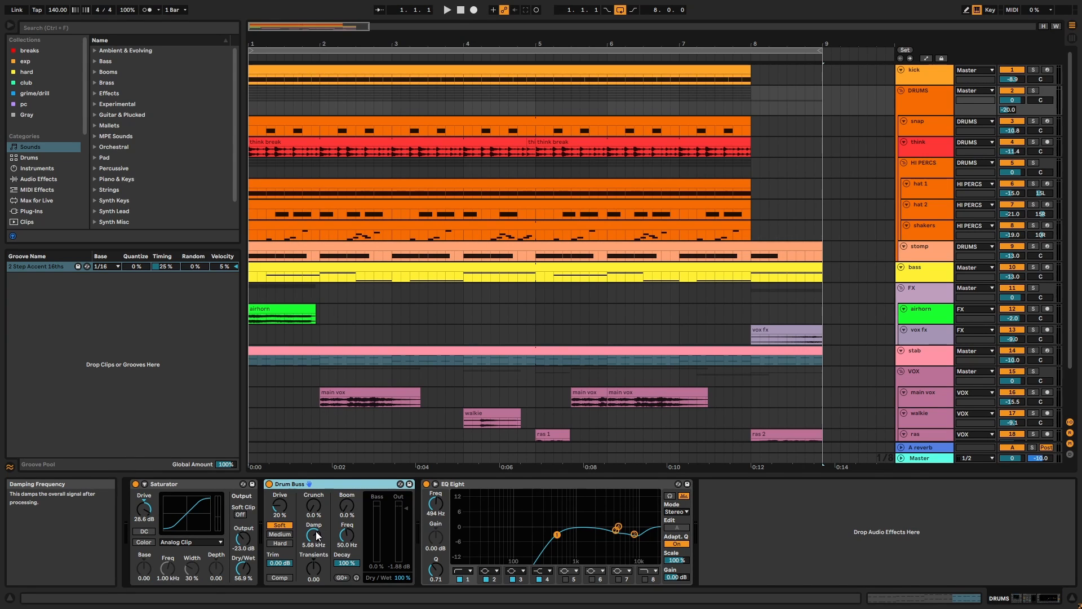
click(529, 484)
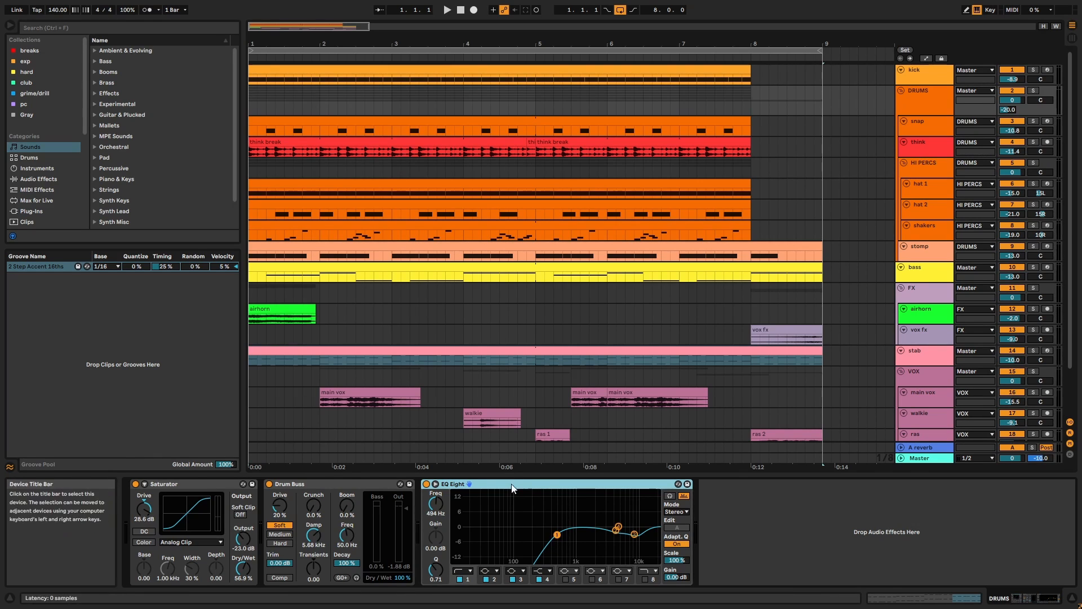
Play the DRUMS group soloed and compare its sound with all three of its effects bypassed and enabled.
key(ctrl+a)
click(427, 485)
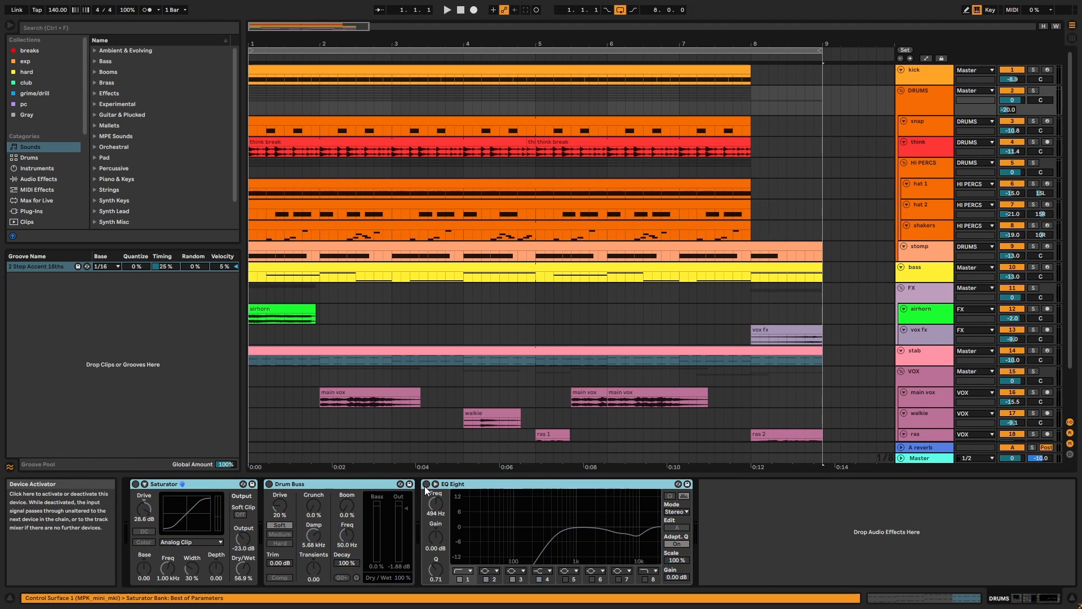
key(space)
click(1036, 90)
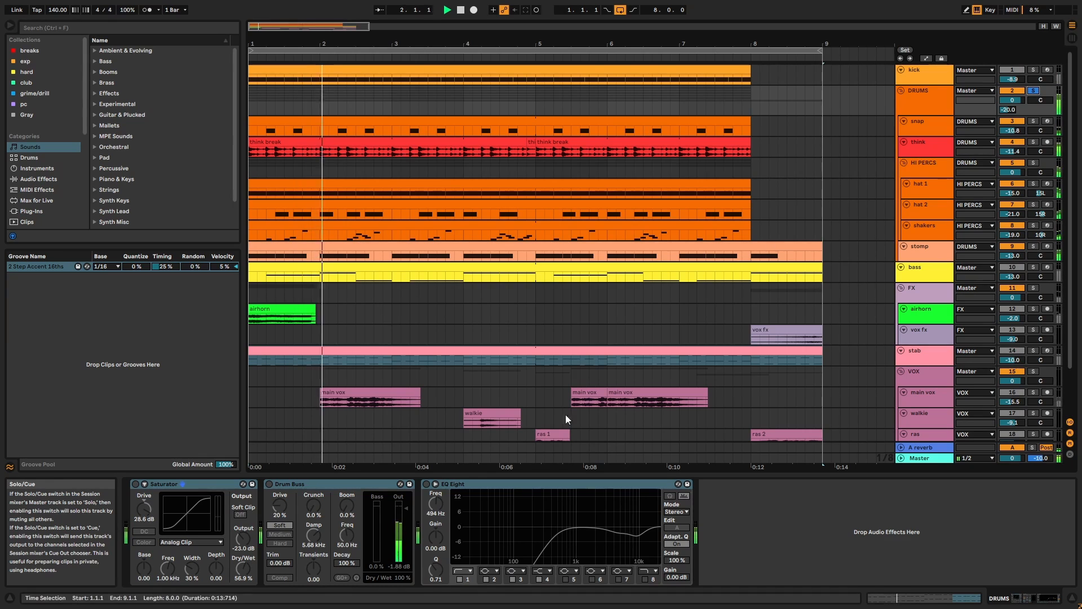
click(501, 488)
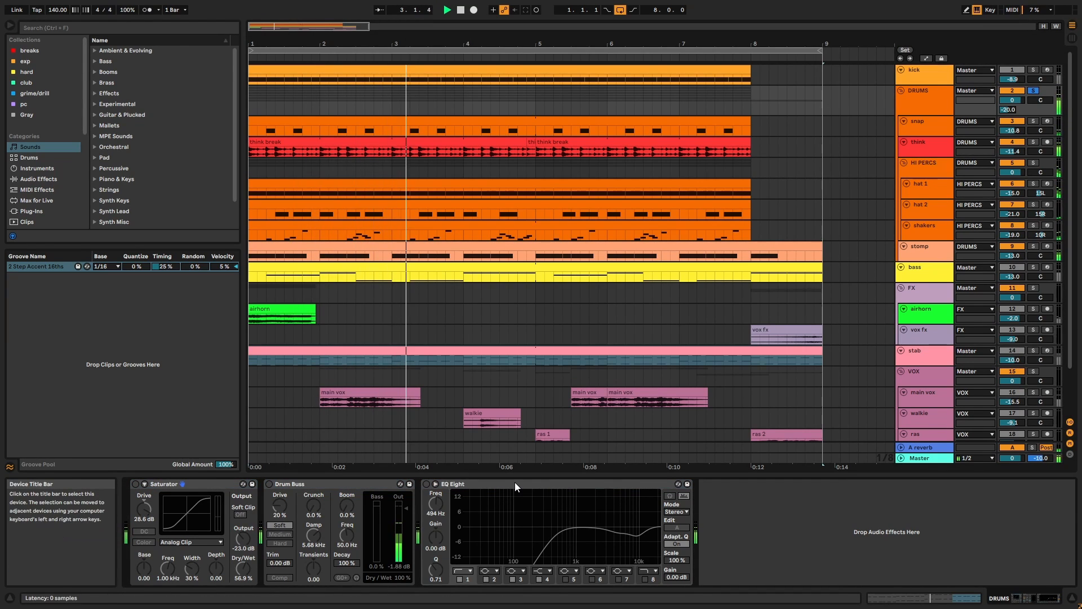
key(ctrl+z)
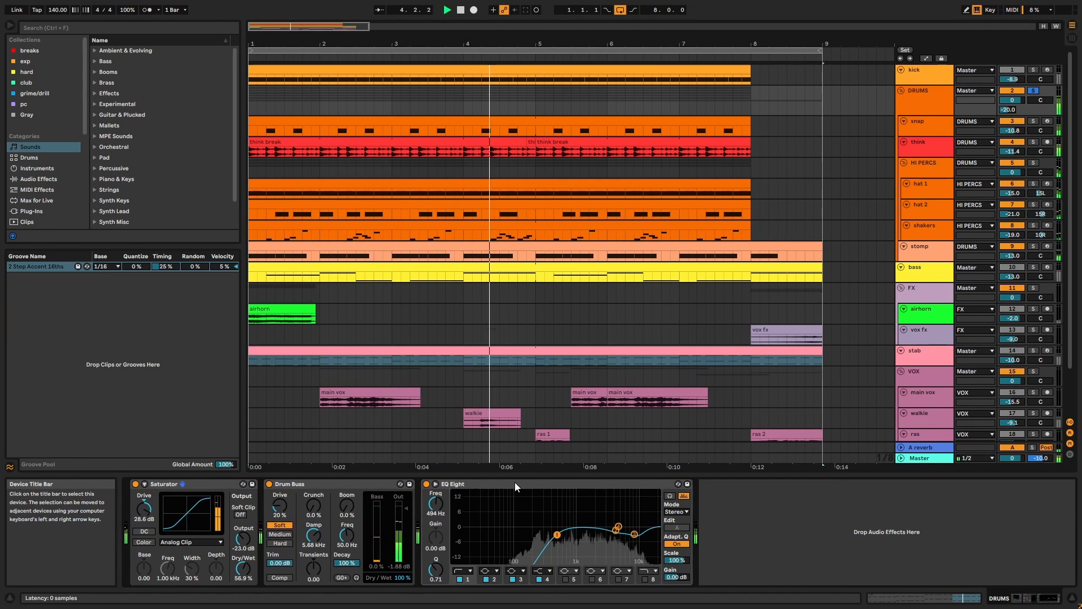
key(ctrl+y)
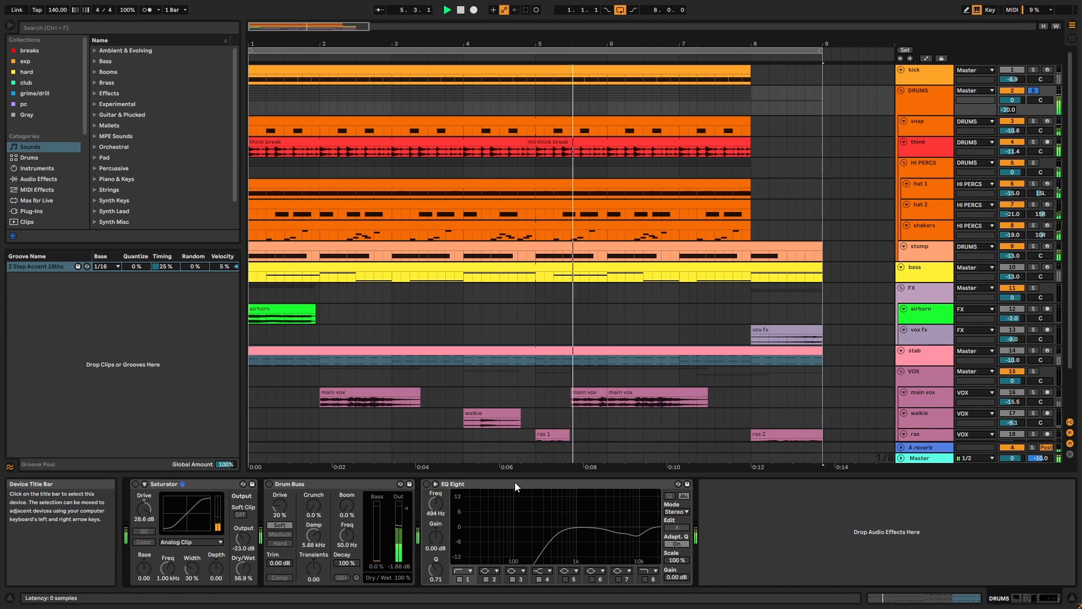
key(ctrl+z)
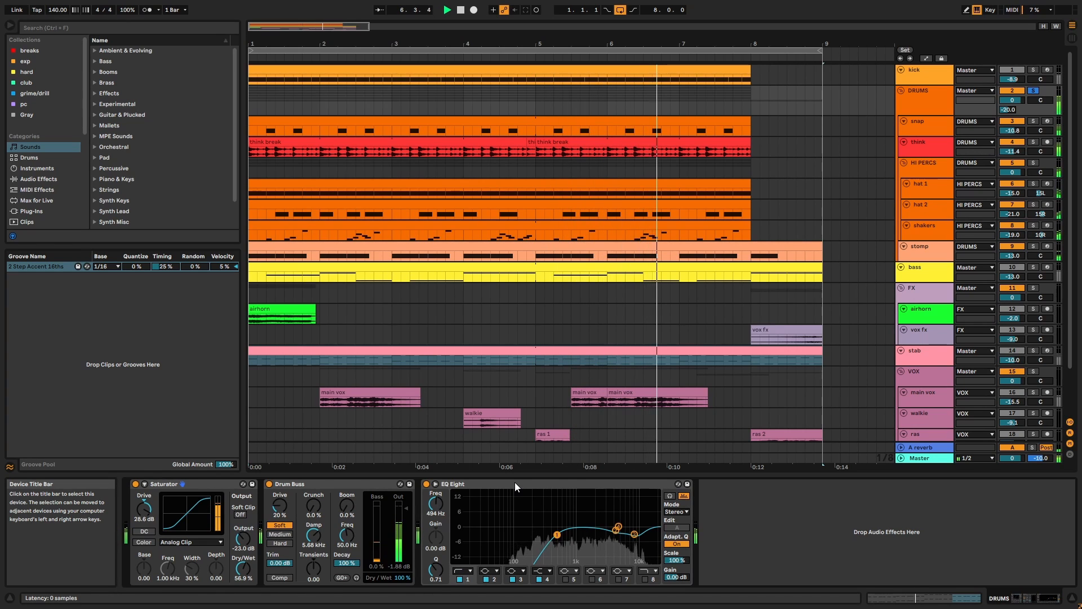
Check the DRUMS group's reverb send and show the effects on the A reverb return track.
click(991, 111)
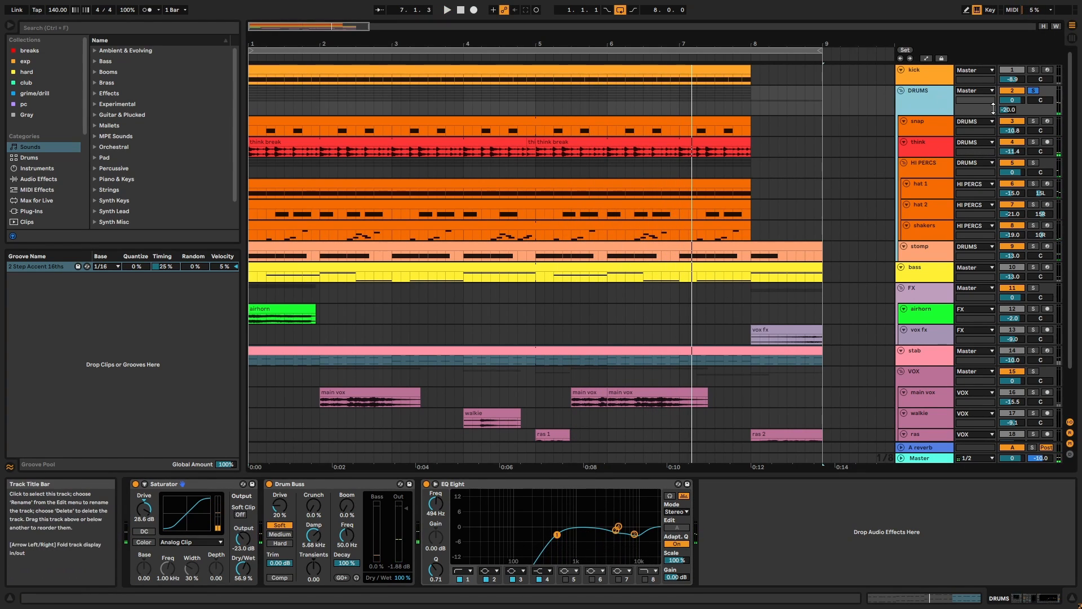
click(922, 447)
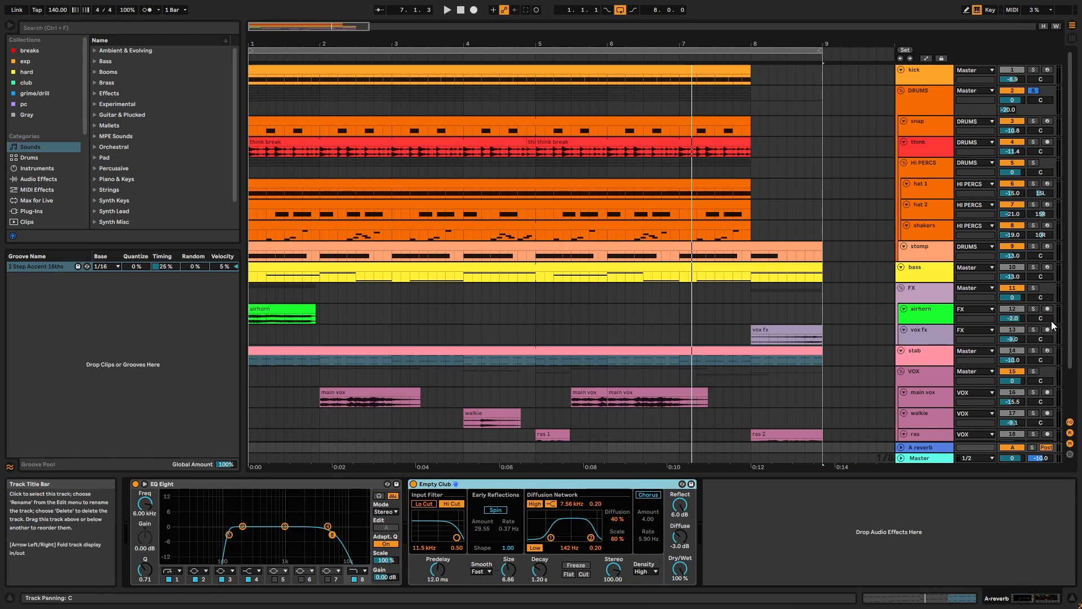
Solo the bass track and play its MIDI clip with the notes open in the editor.
click(1035, 267)
double_click(756, 266)
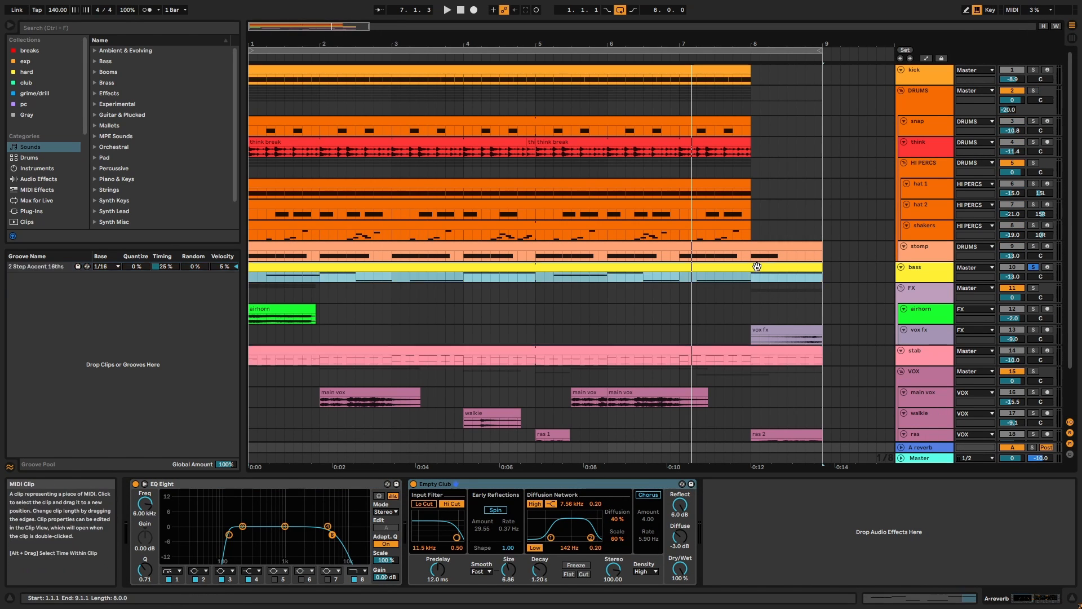
key(space)
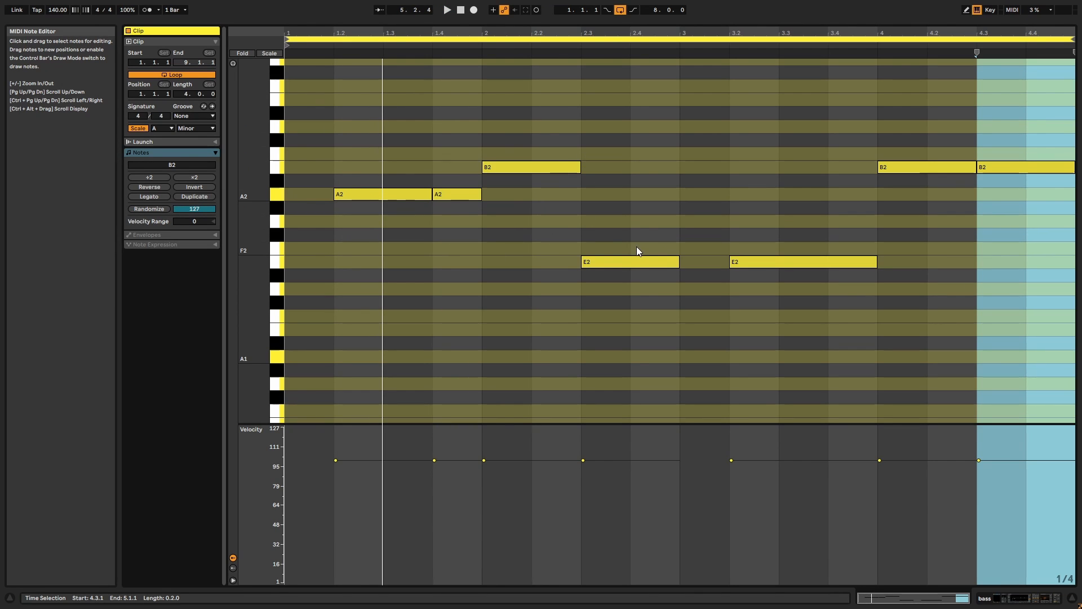
key(Tab)
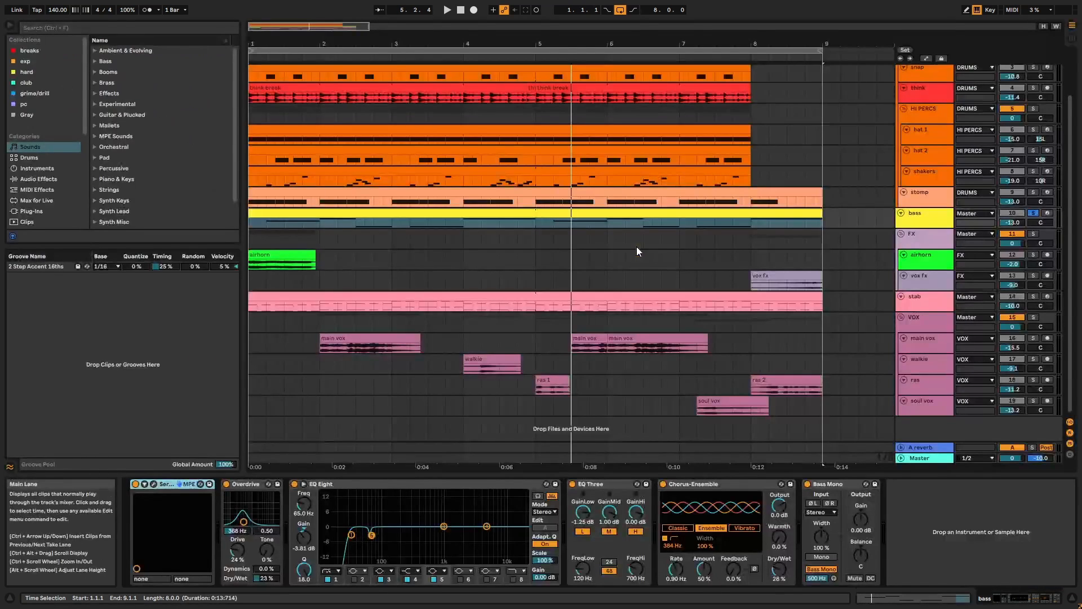
Examine the bass track's Serum patch while playing it, including the oscillators, LFO 1 and the Distortion and Compressor effects.
click(153, 484)
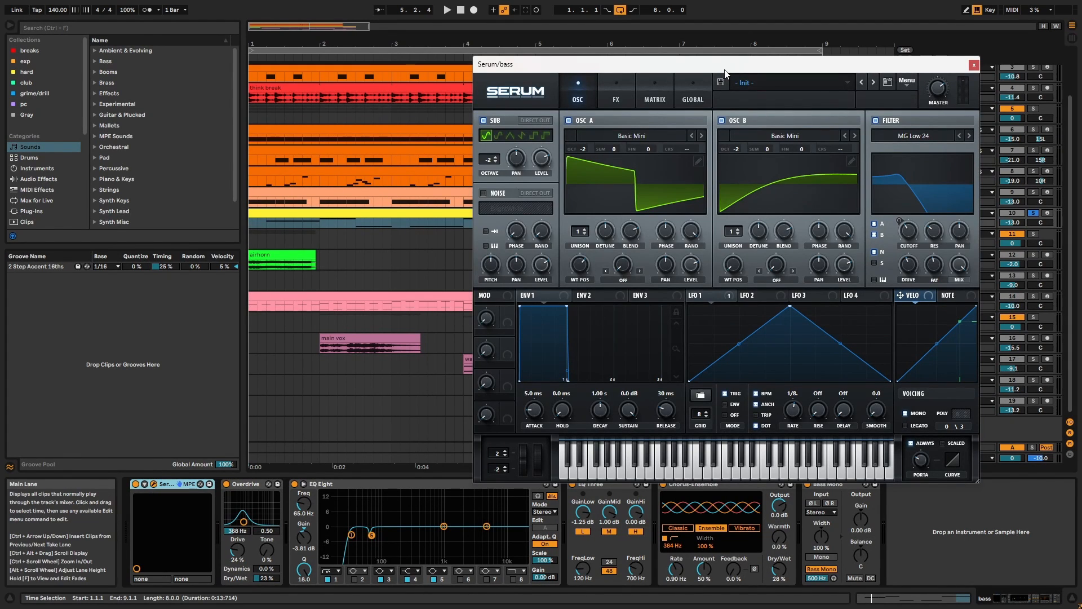
drag(725, 72, 598, 78)
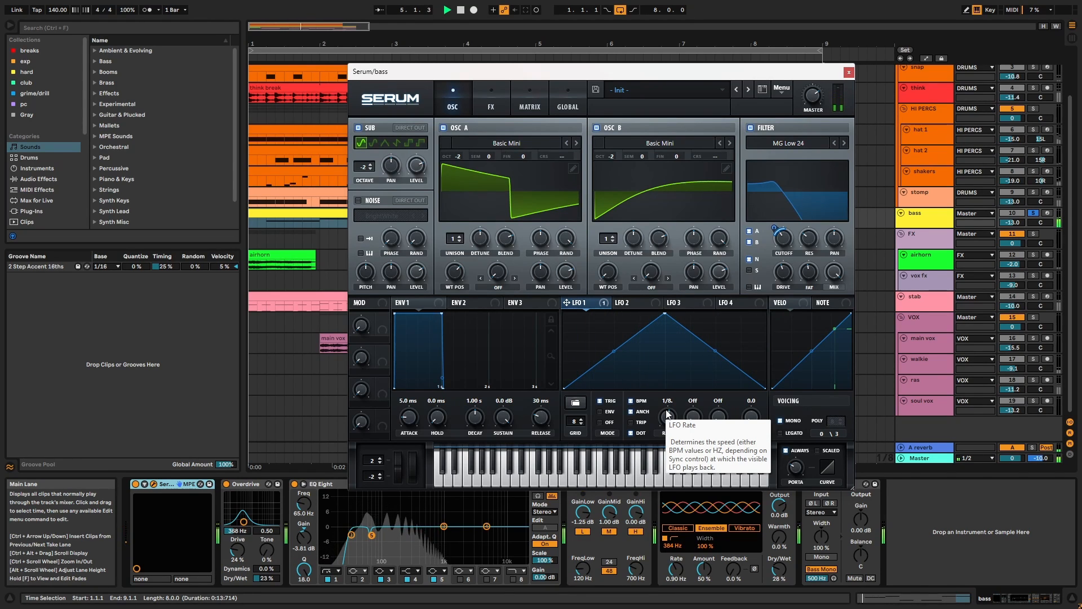
key(space)
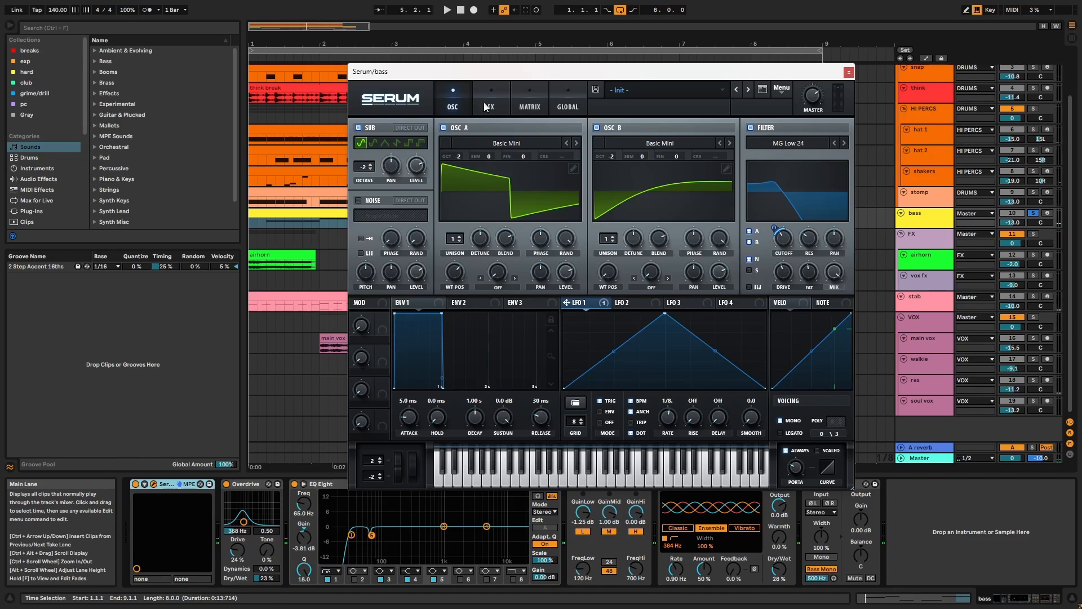
click(490, 104)
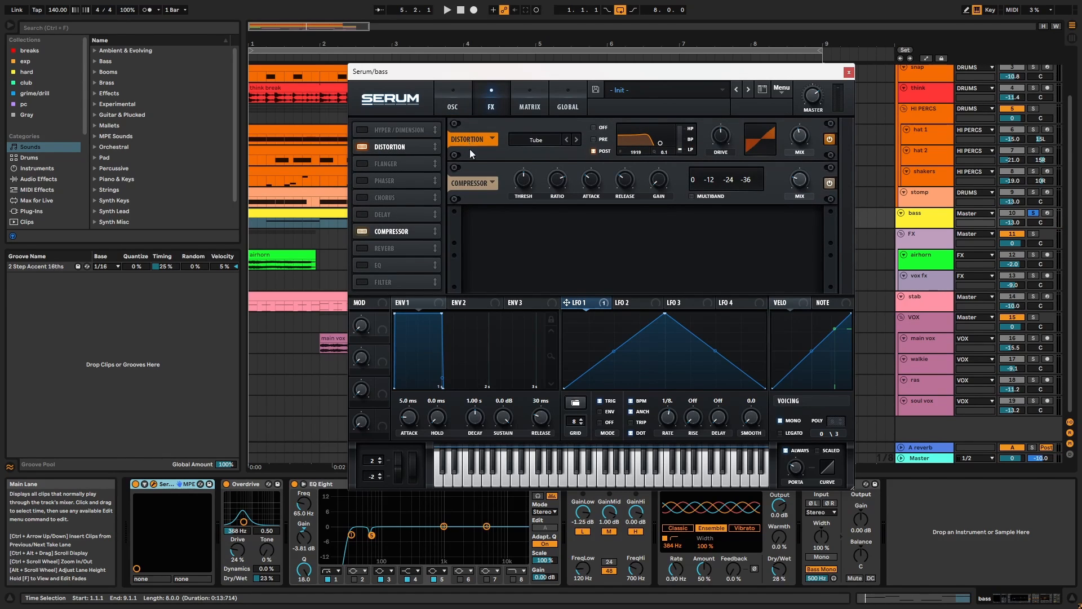
key(space)
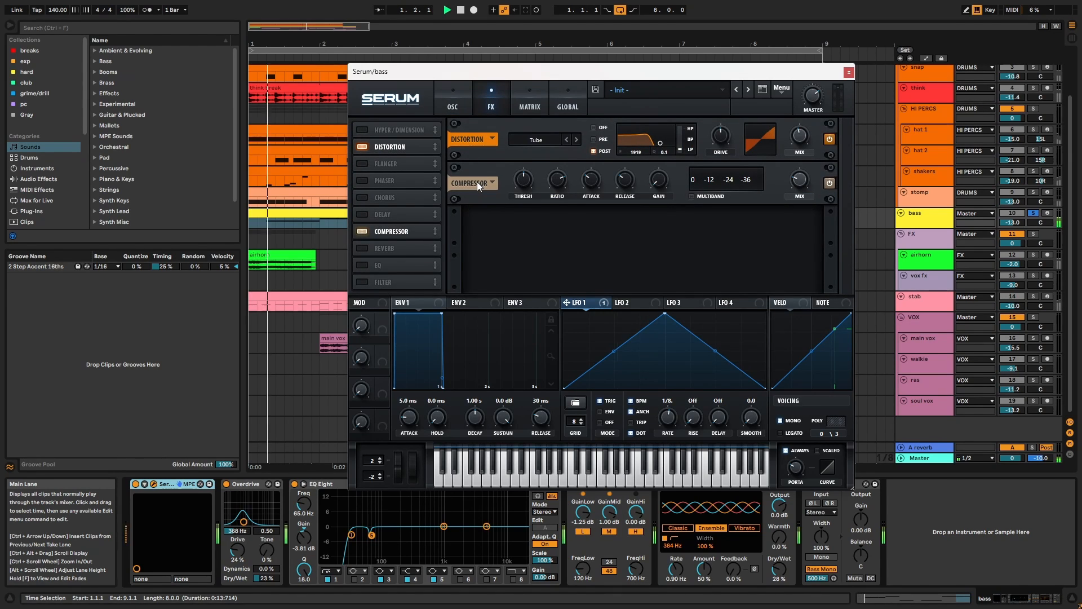
click(849, 71)
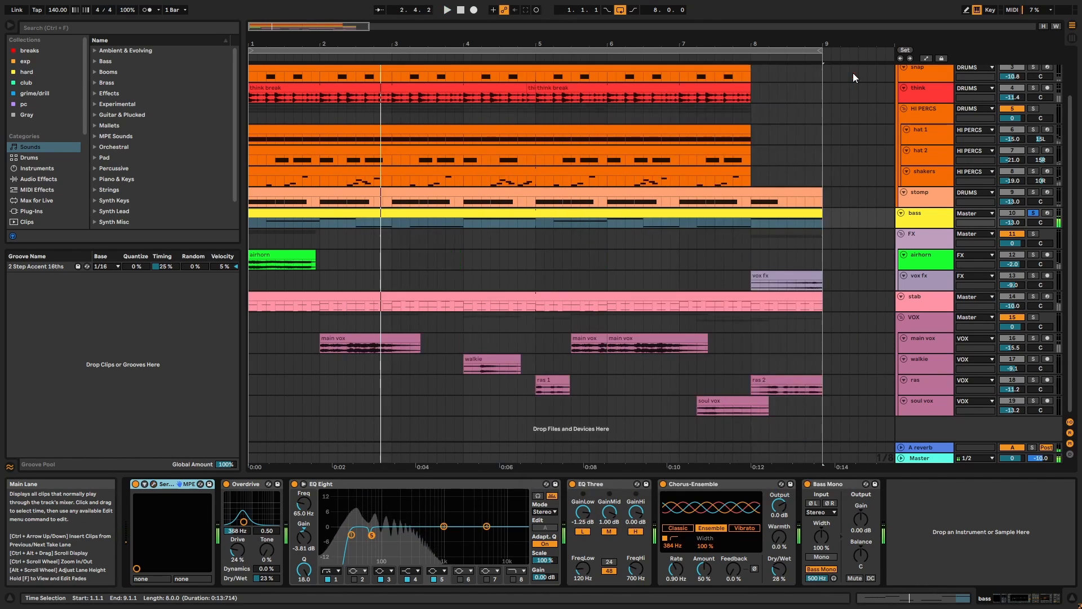
Play the soloed bass and compare its sound with the Overdrive bypassed and enabled.
click(257, 485)
key(space)
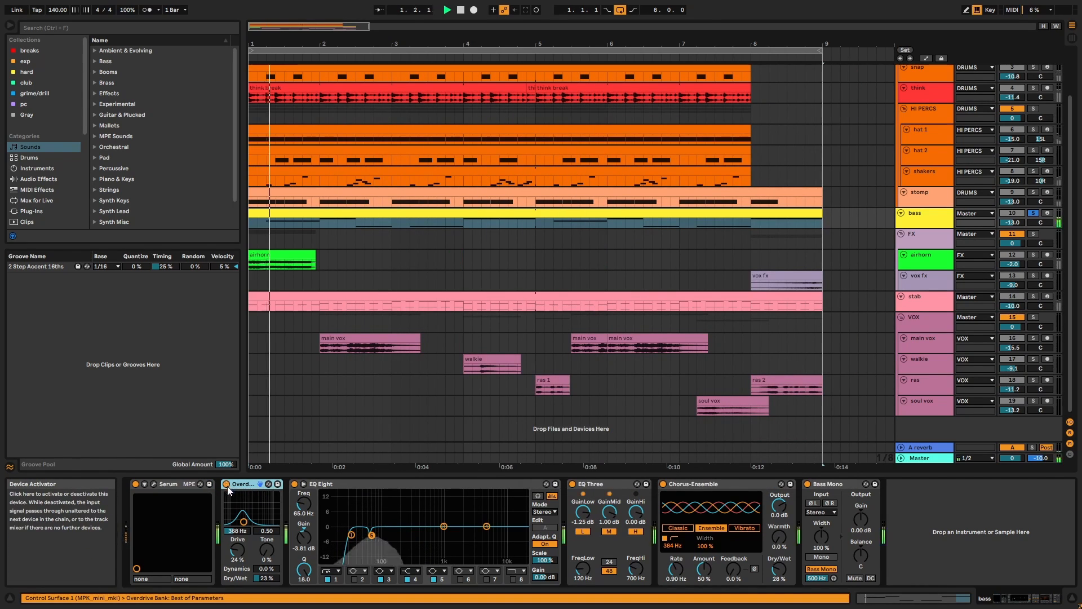
click(228, 485)
click(228, 486)
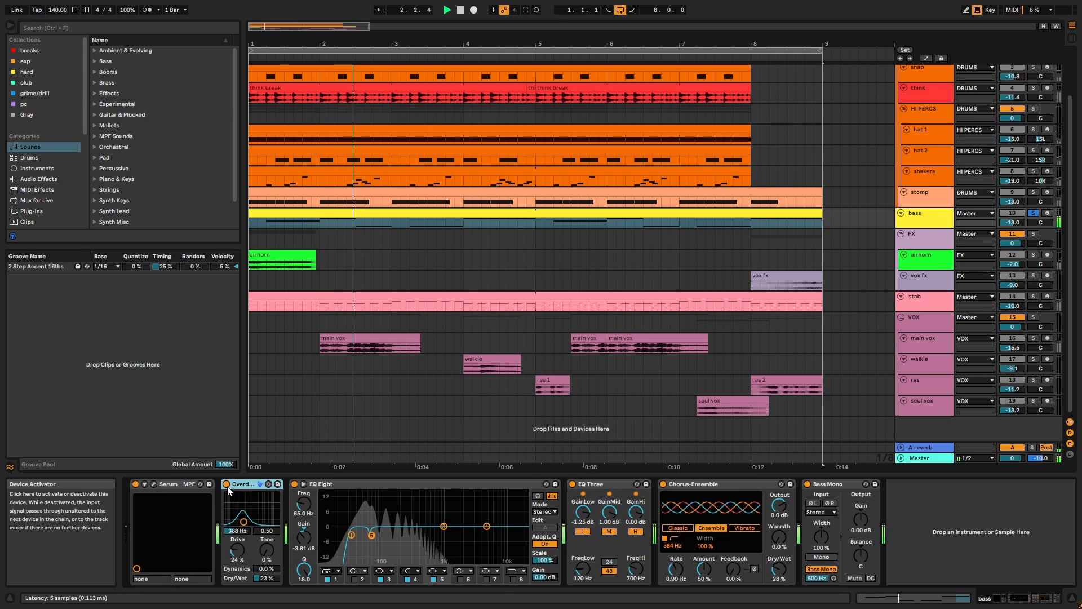
Examine the bass track's EQ Eight, EQ Three, Chorus-Ensemble and Bass Mono devices, and reveal its reverb send.
click(377, 483)
click(600, 484)
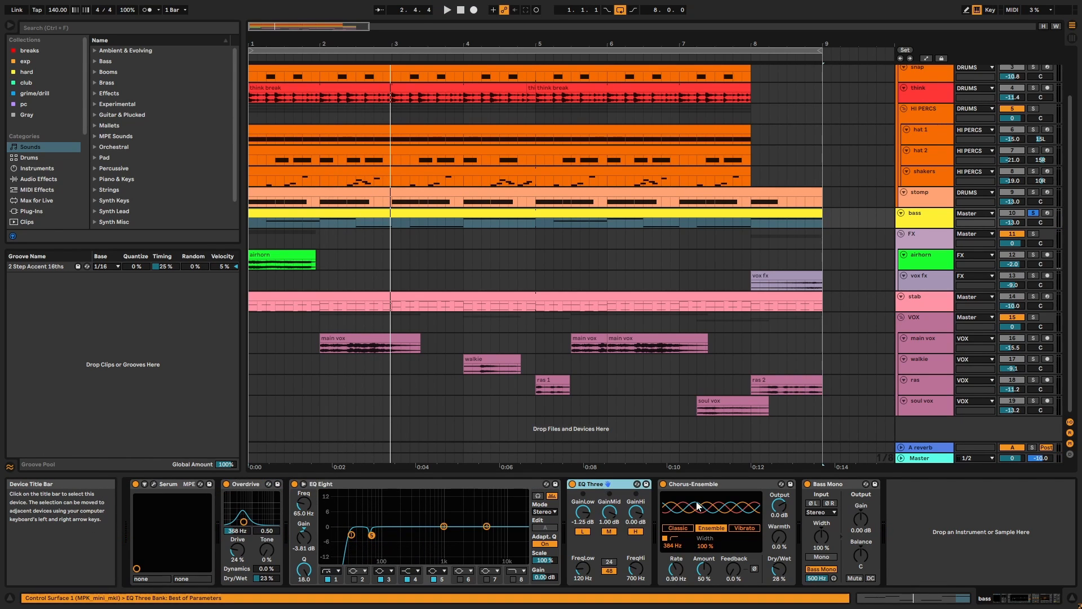
click(699, 482)
click(828, 484)
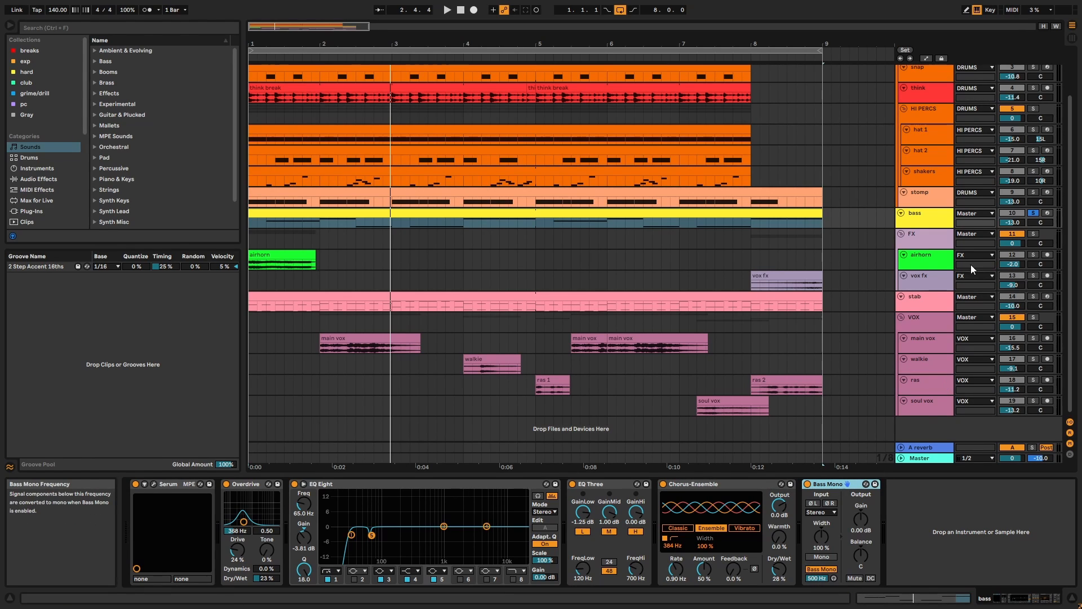
drag(943, 228, 943, 238)
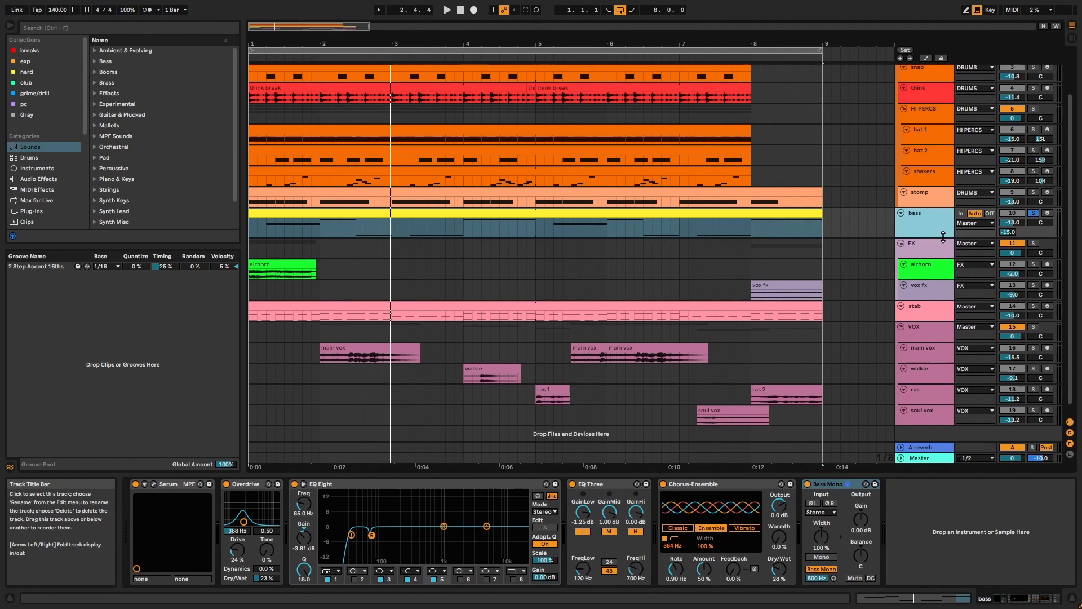
Solo the FX group to audition the airhorn and vox fx clips, and unsolo it to hear them in the full mix.
click(1039, 243)
click(313, 274)
key(space)
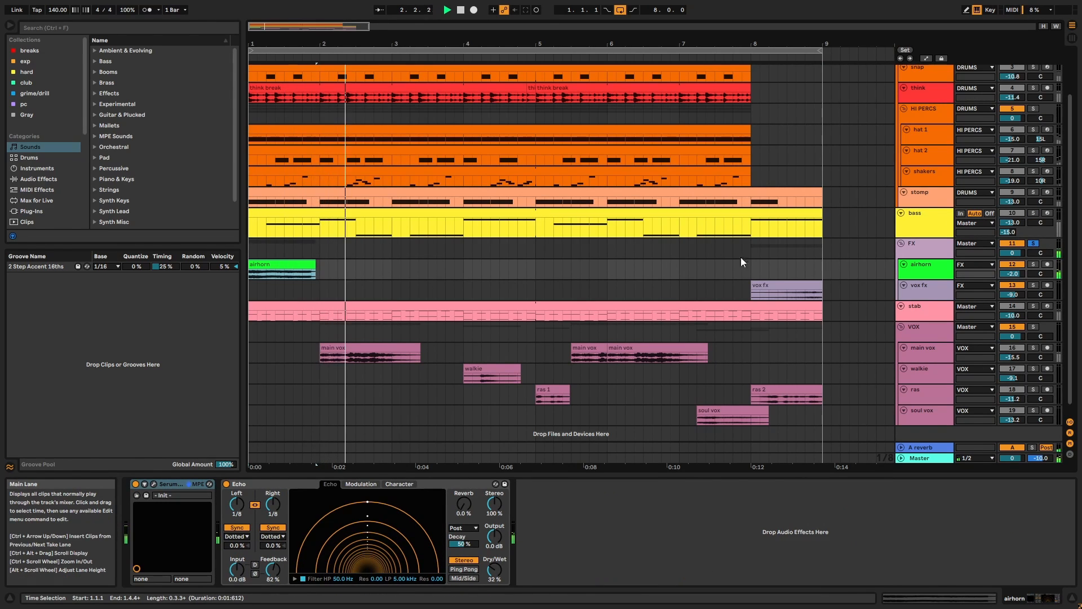
click(771, 288)
key(space)
key(space)
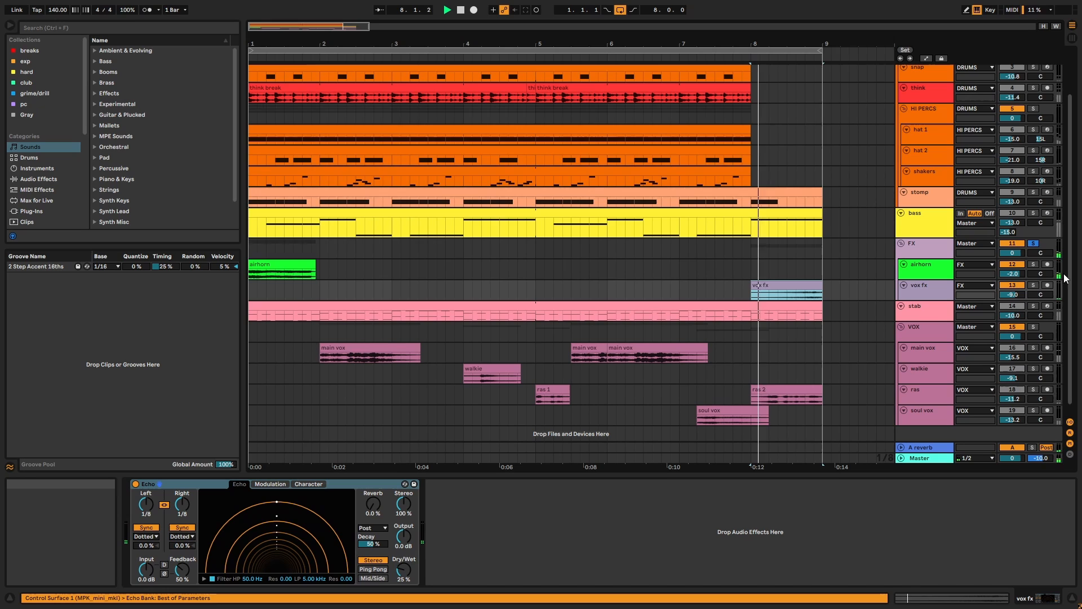
click(1037, 241)
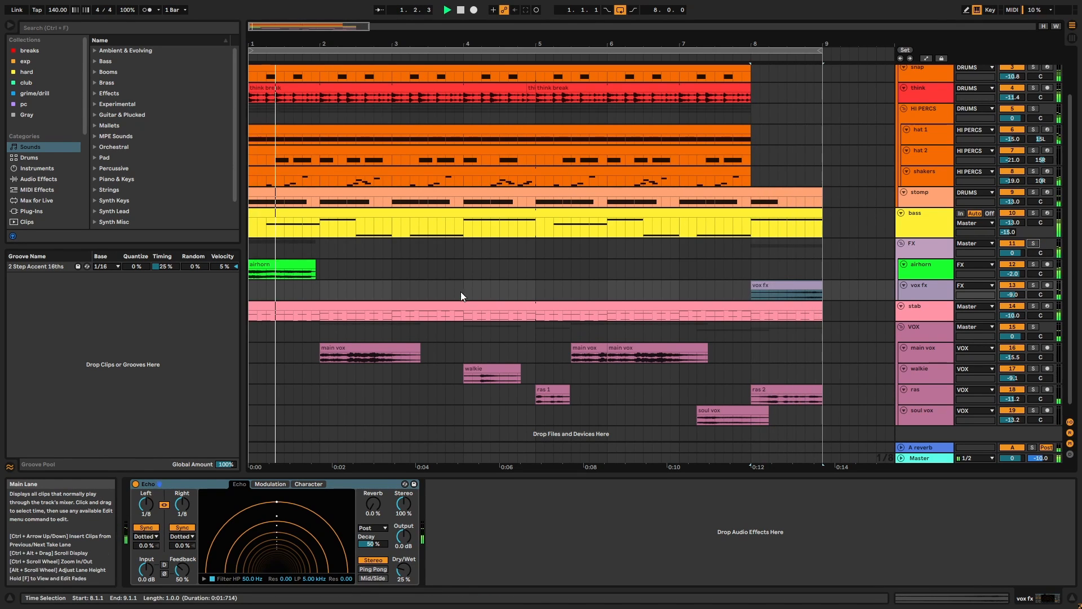
Examine the airhorn track's SerumFX compressor and reverb, and its Echo effect.
click(928, 265)
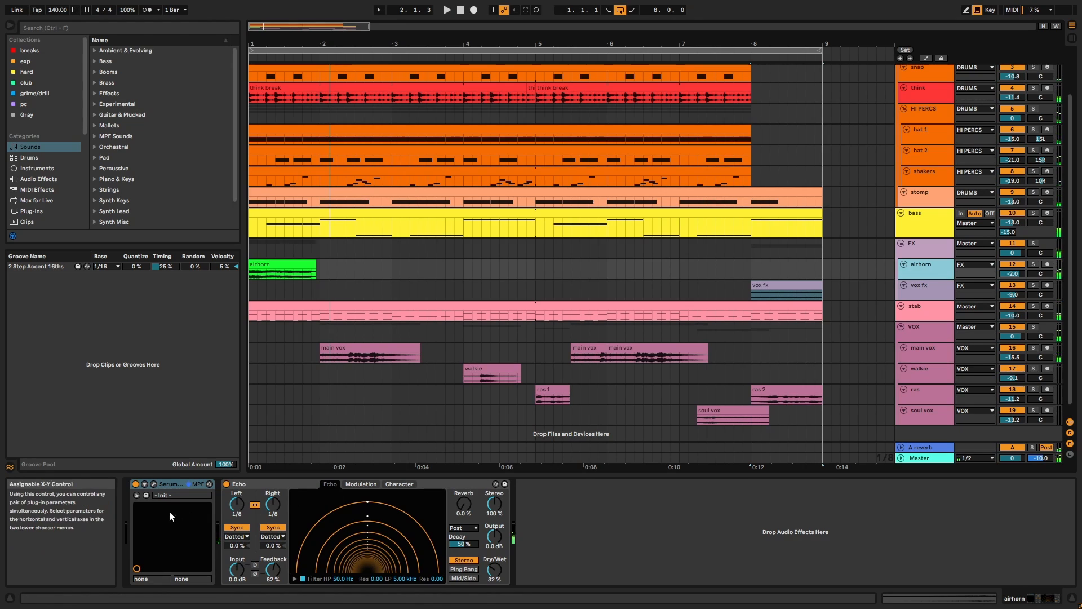
click(153, 484)
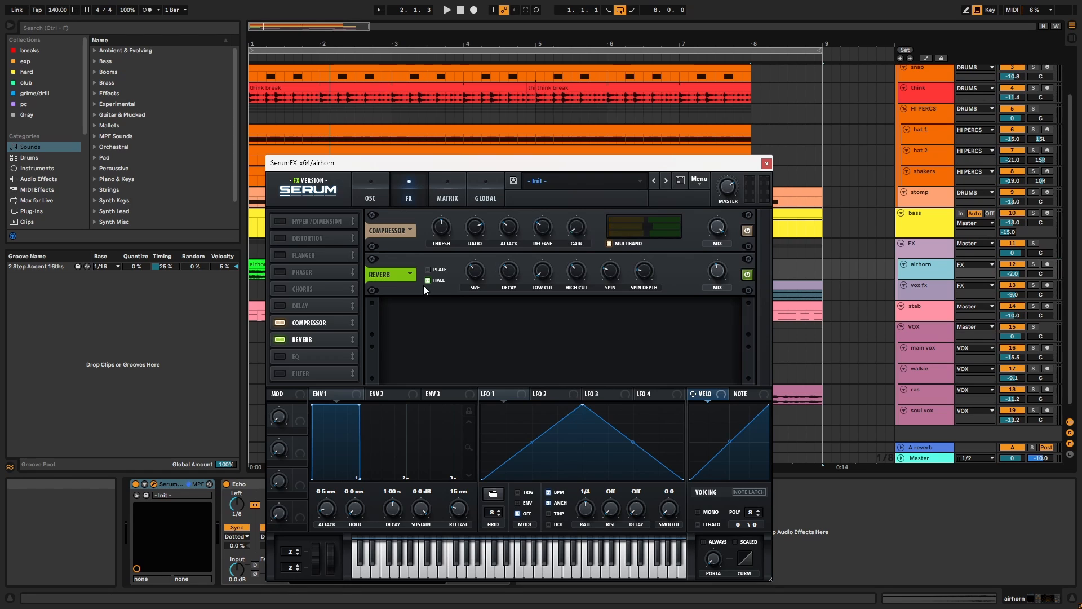
click(770, 163)
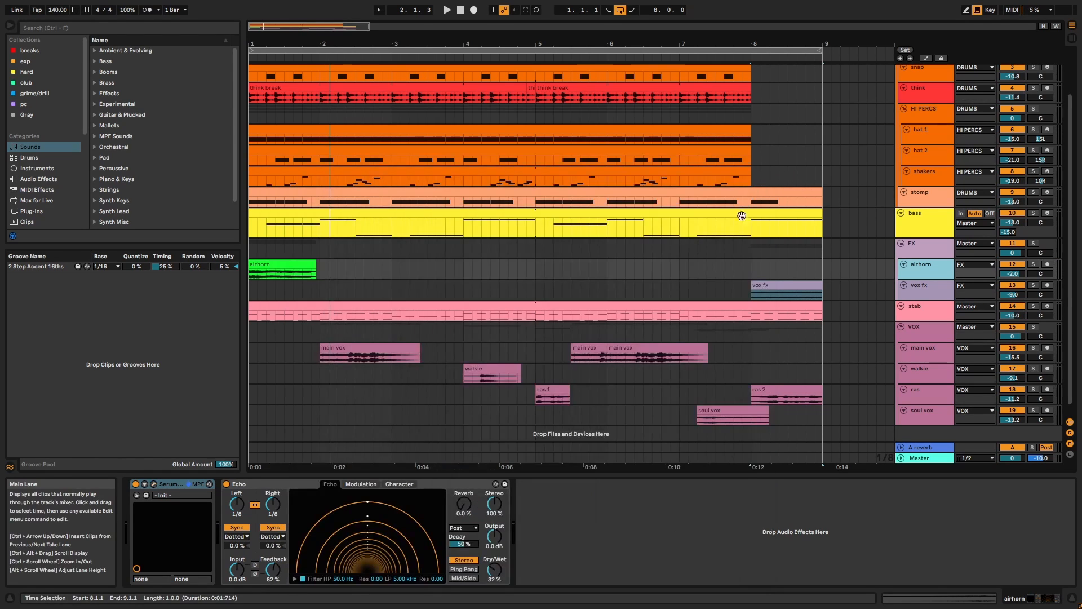
click(433, 483)
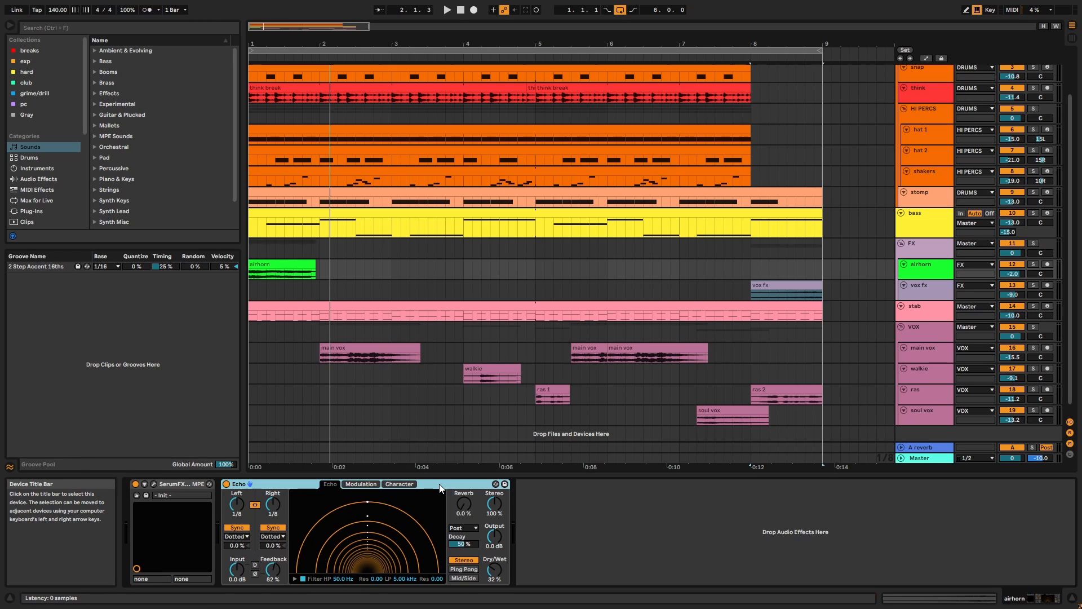
Select the vox fx track and its clip, and examine its Echo effect.
click(932, 285)
click(783, 293)
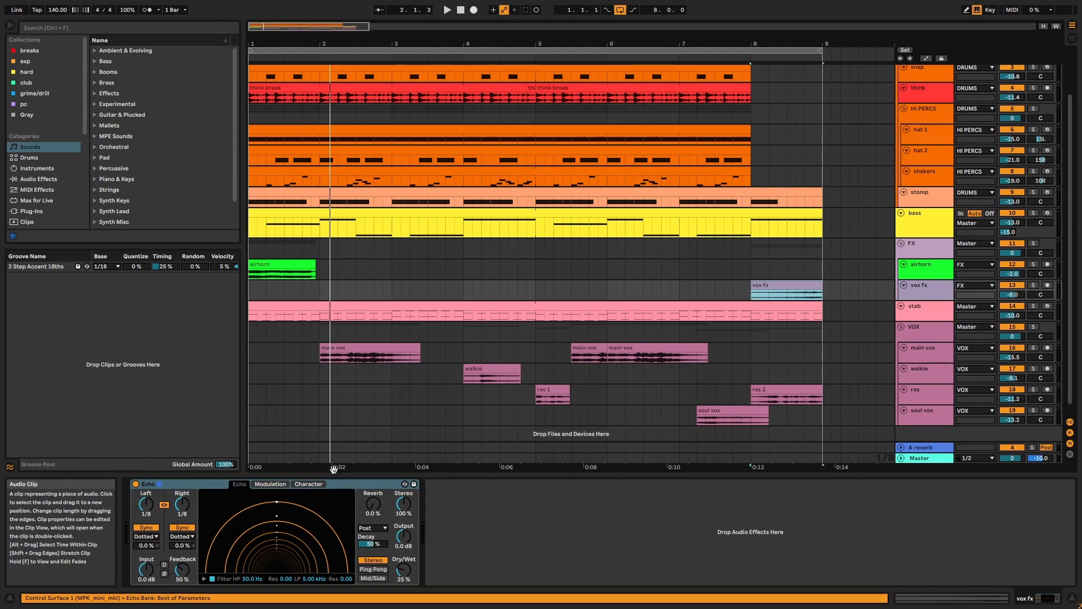
click(341, 485)
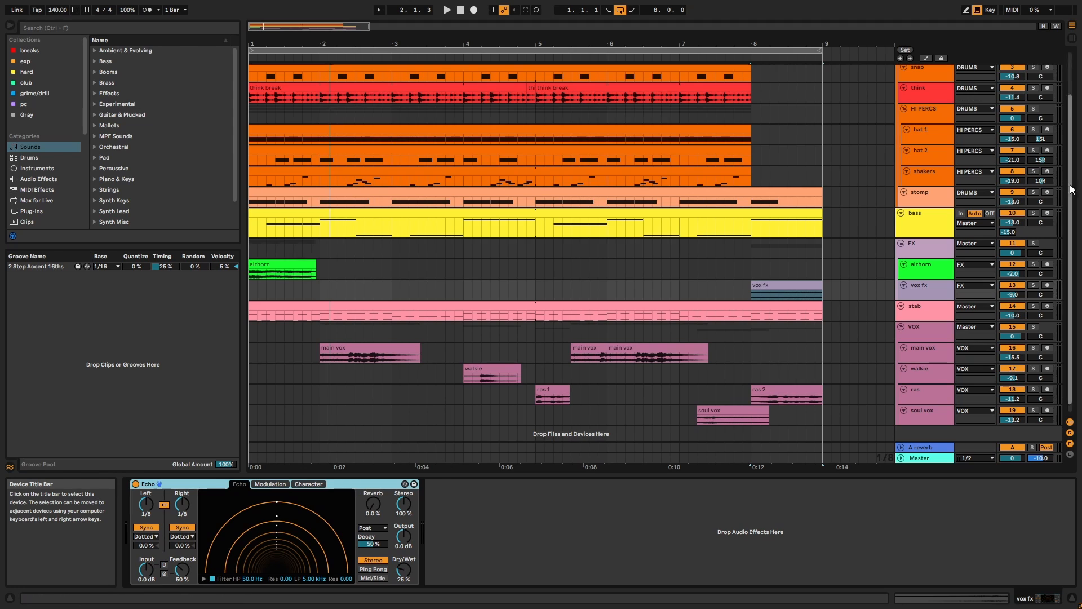
Examine the FX group's EQ Eight and enlarge the group track to reveal its reverb send.
click(917, 243)
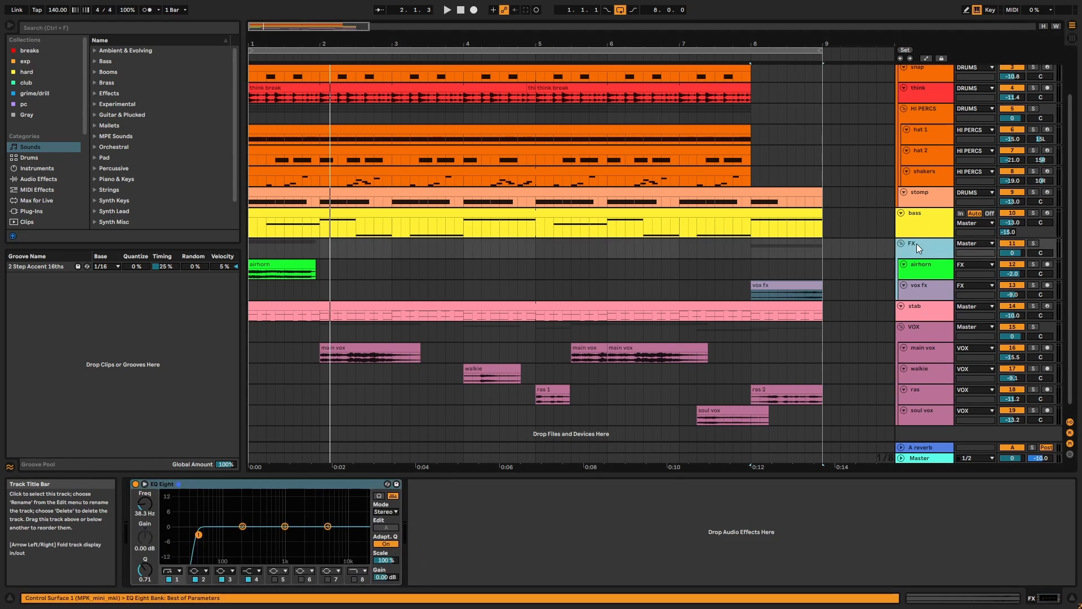
click(319, 482)
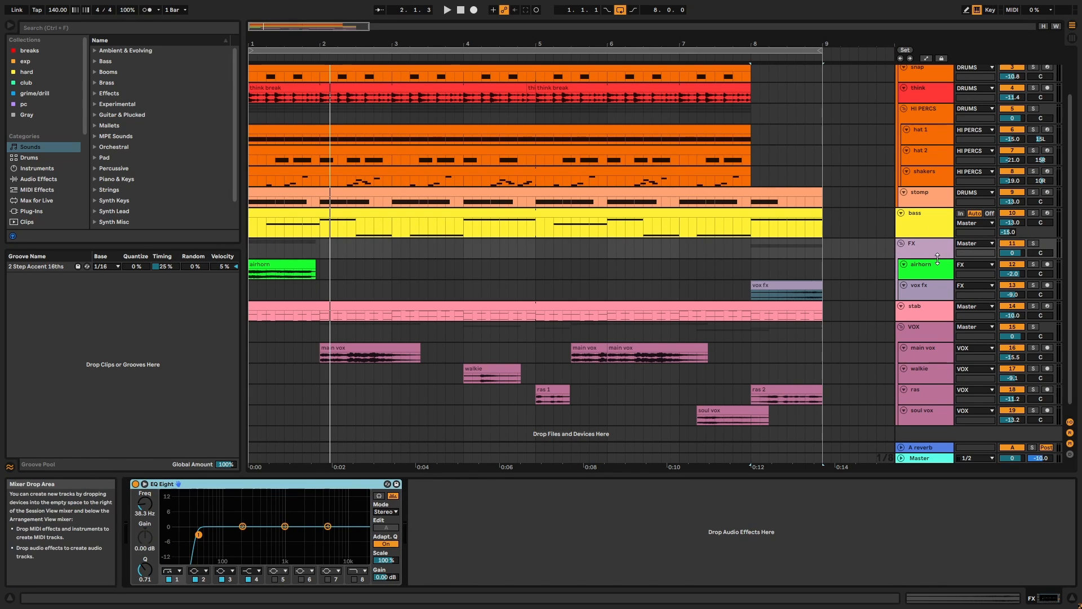
drag(937, 259, 937, 269)
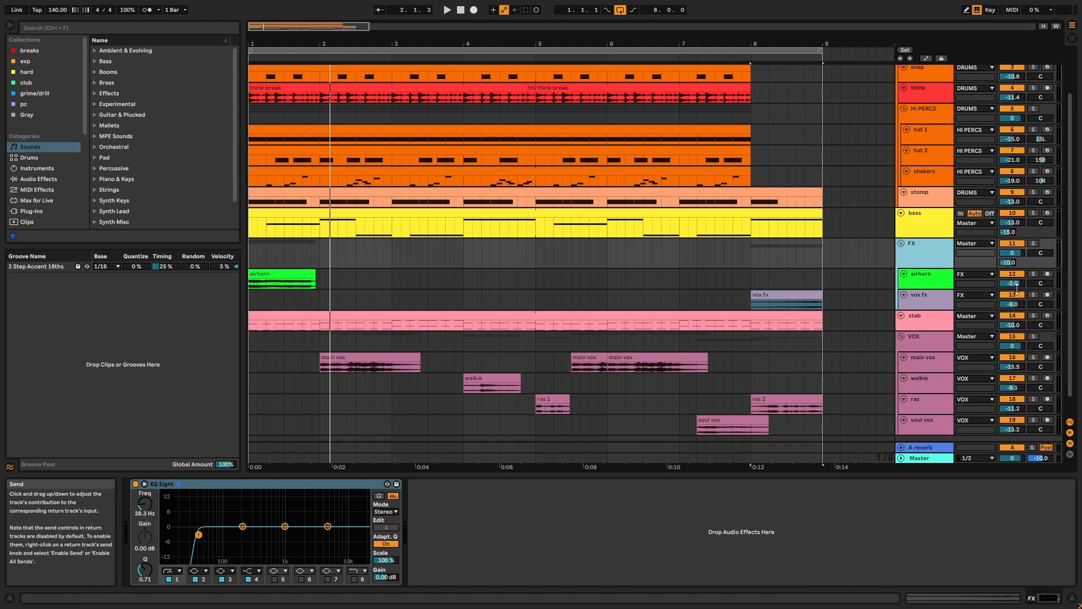
Play the soloed stab clip with its MIDI notes open, and examine the track's RaveGenerator2 instrument.
click(770, 315)
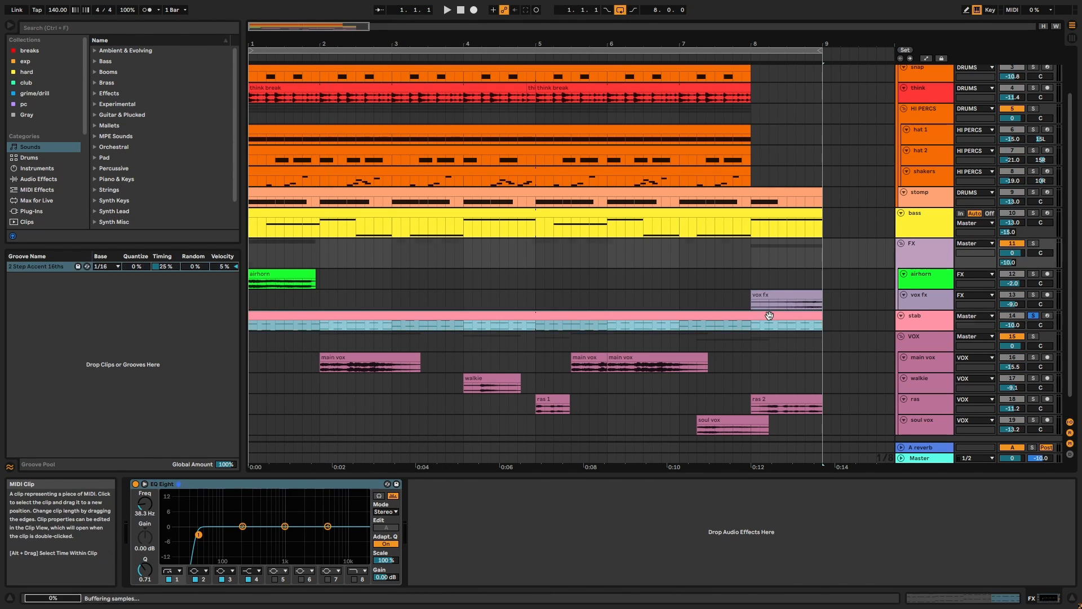
double_click(770, 316)
key(space)
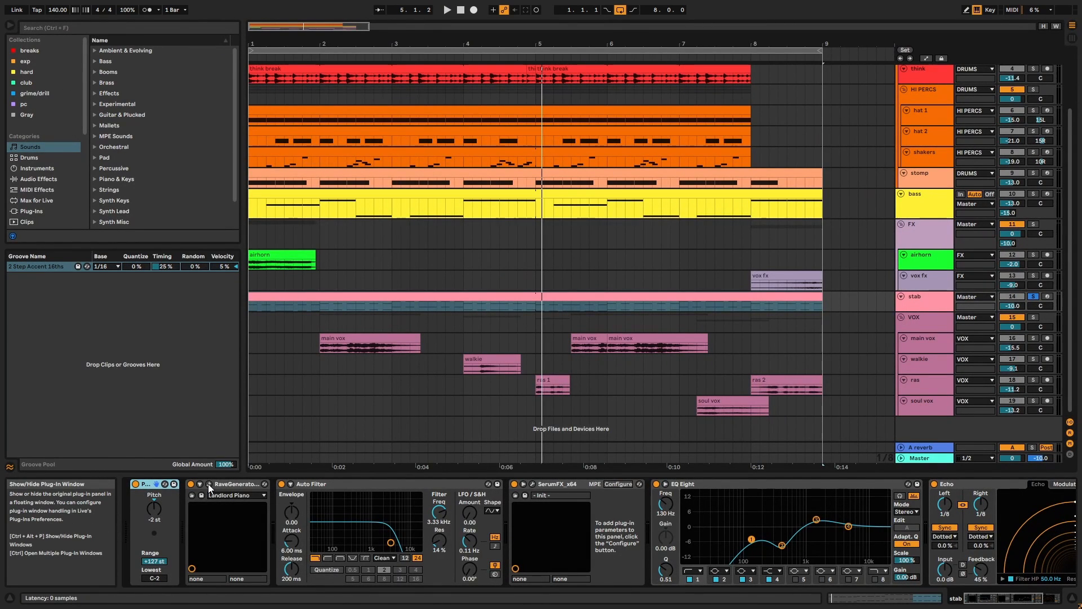
click(208, 483)
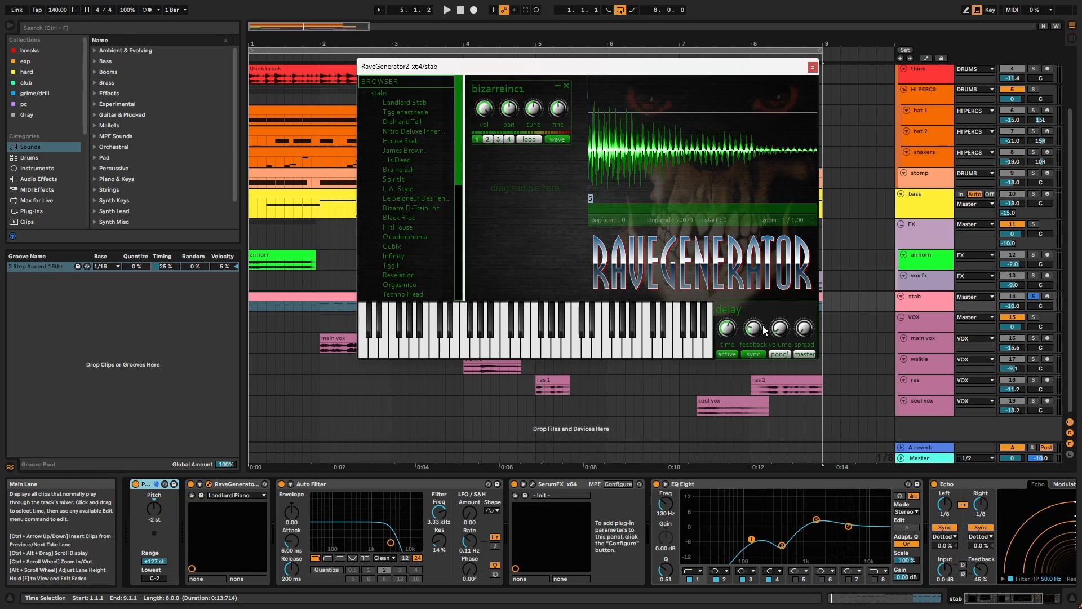
click(813, 68)
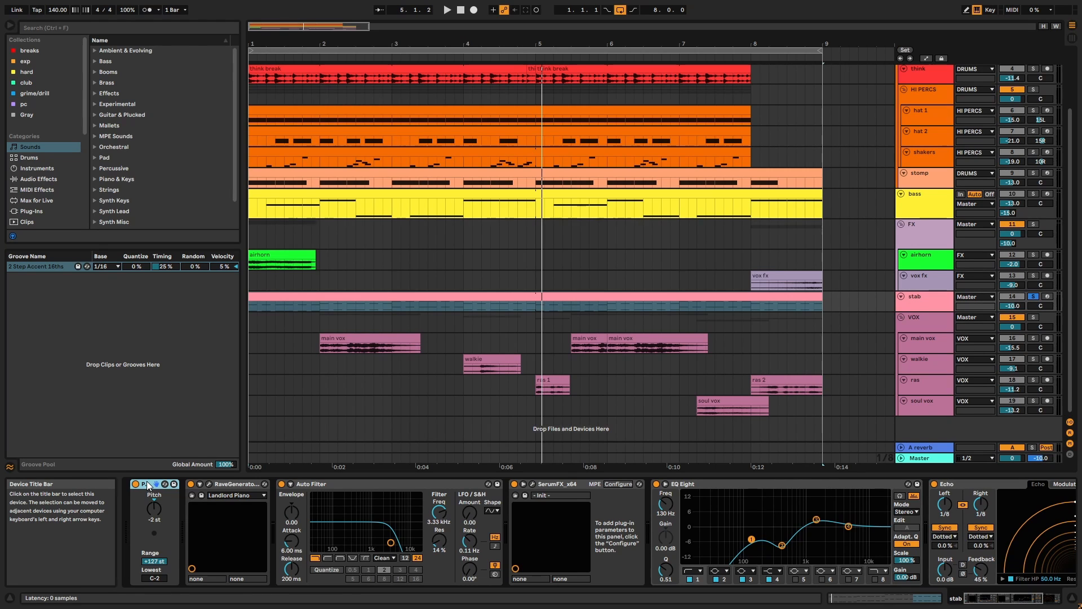
Play the soloed stab and compare its sound with the Auto Filter bypassed and enabled.
click(328, 482)
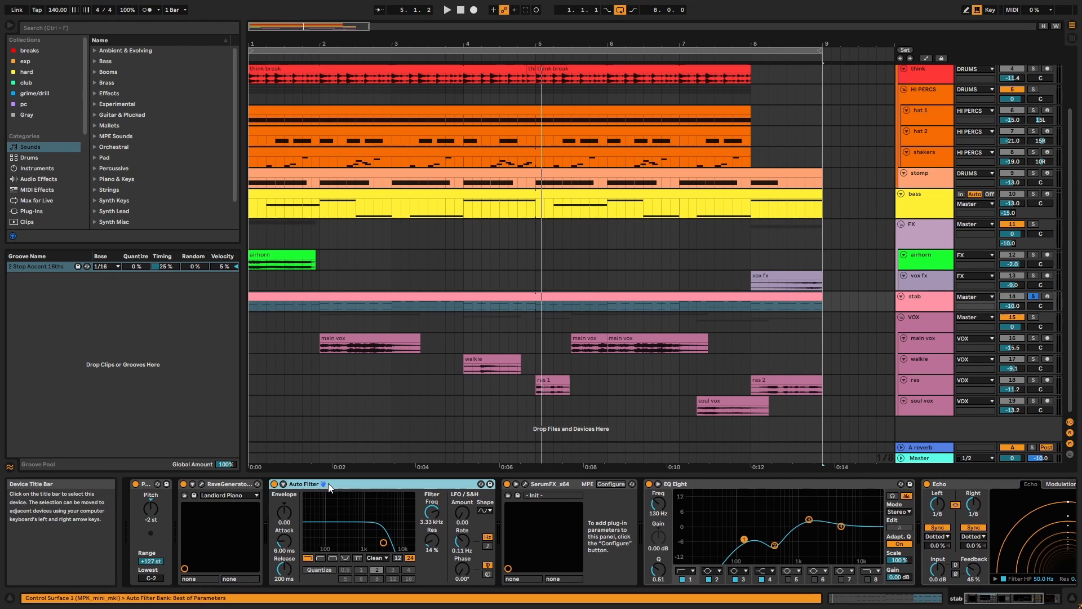
key(space)
click(274, 484)
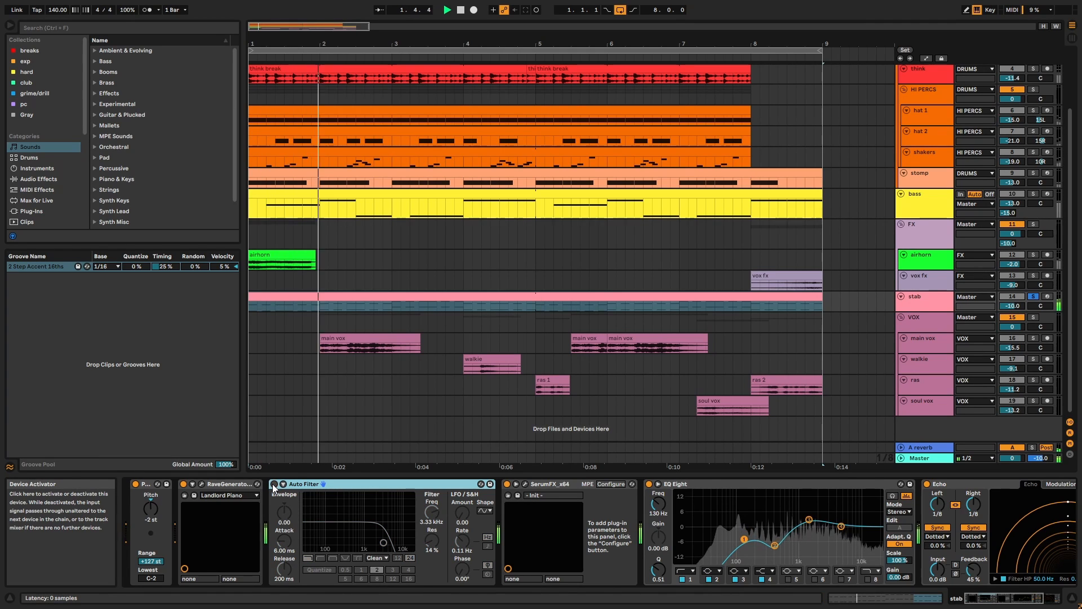
click(273, 484)
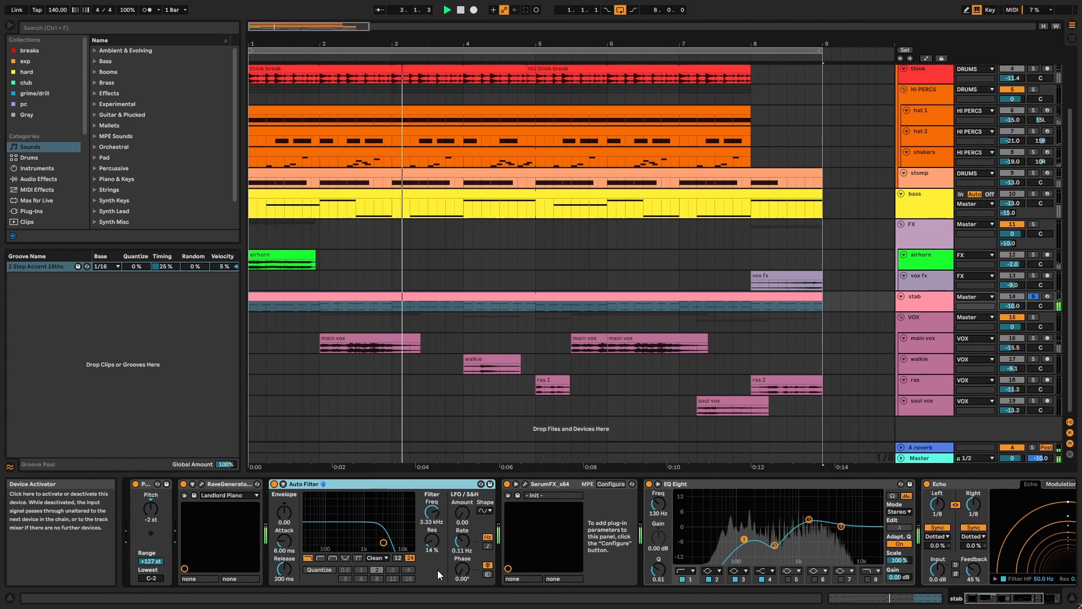
key(space)
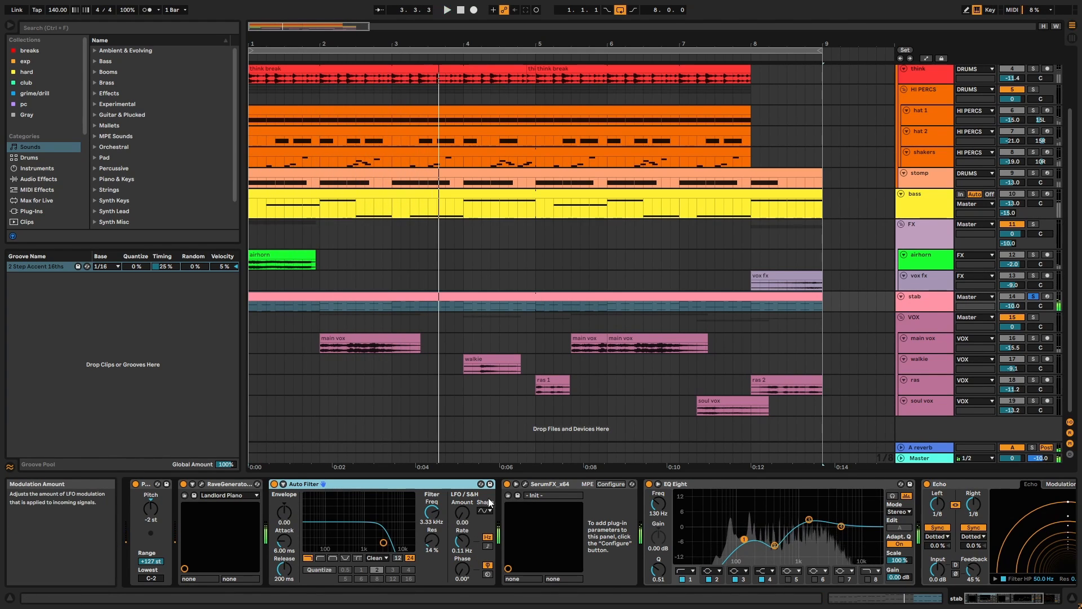
Examine the stab track's SerumFX Hyper/Dimension settings, EQ Eight and Echo, and enlarge the track to reveal its reverb send.
click(523, 480)
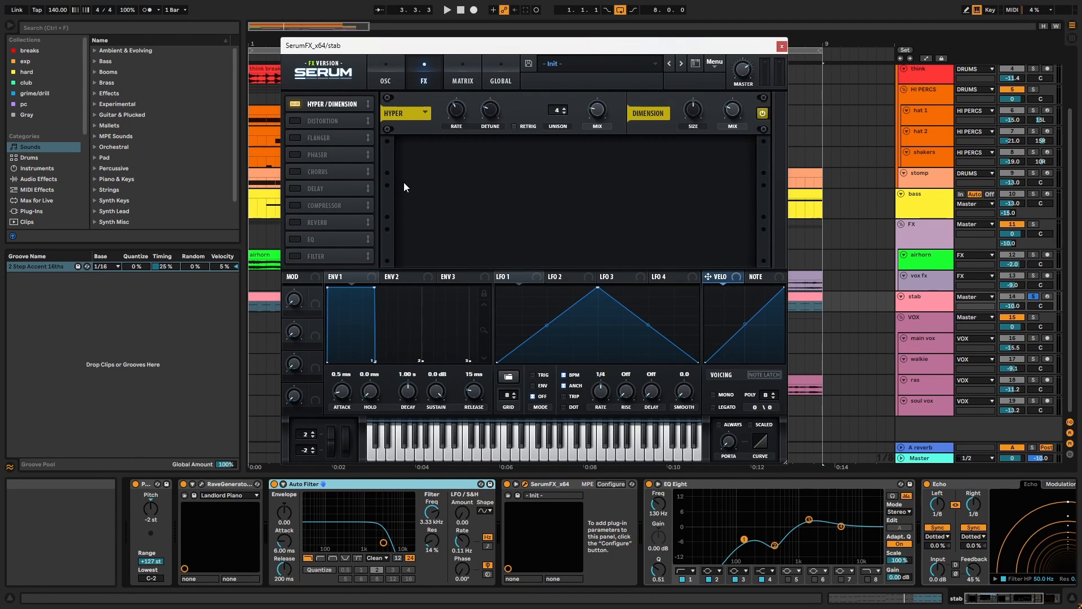
click(781, 46)
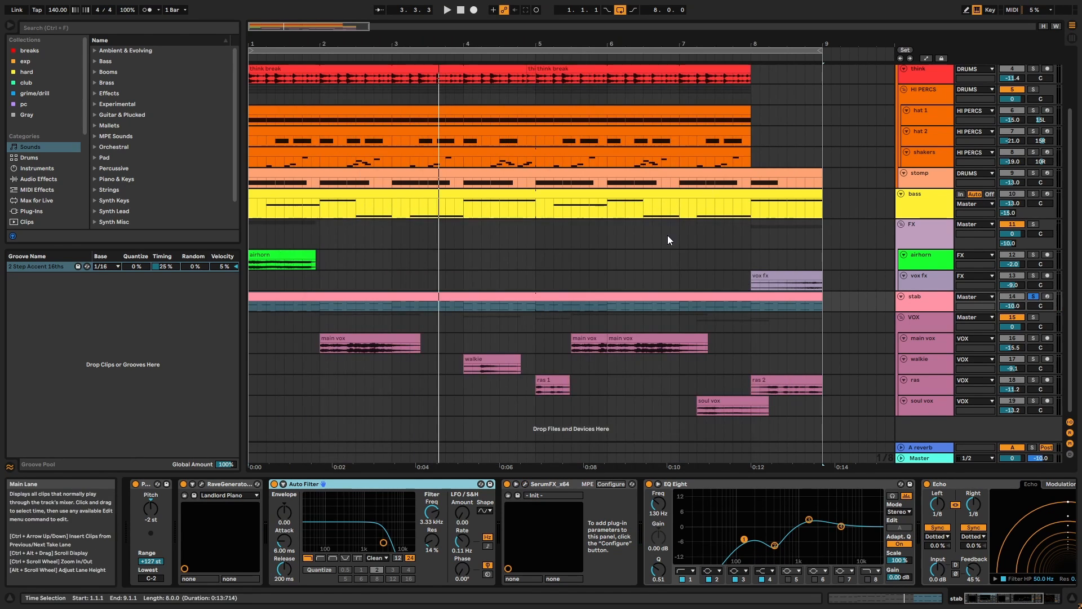
click(820, 483)
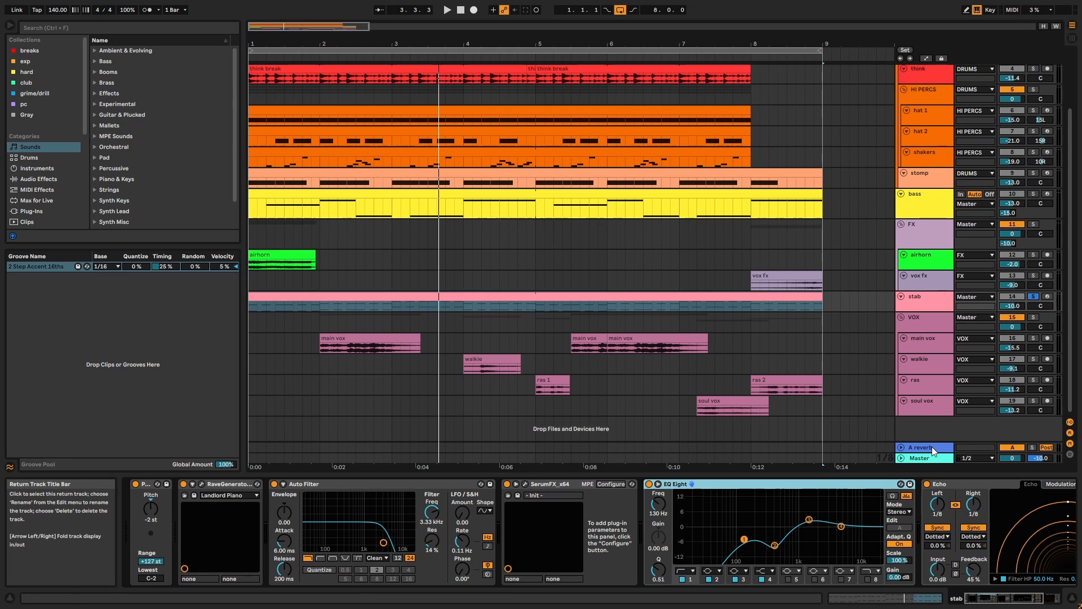
click(982, 485)
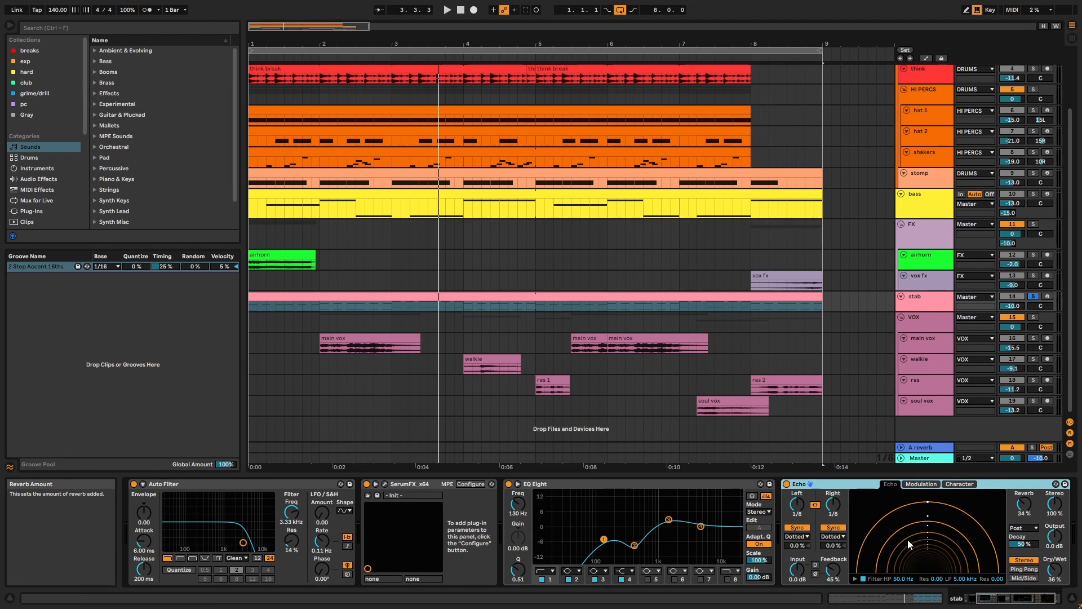
drag(941, 309, 942, 324)
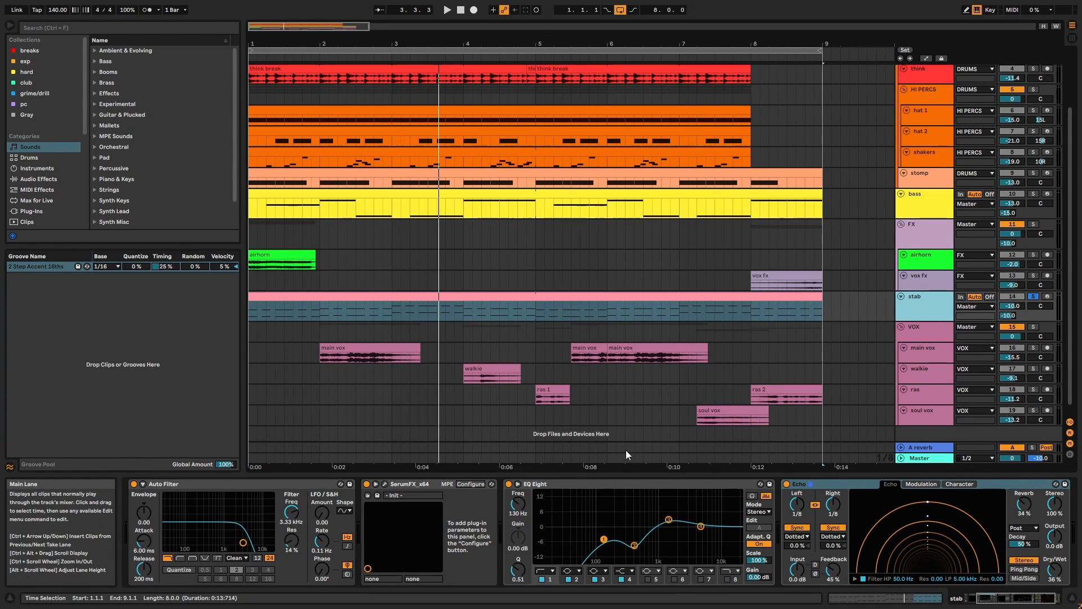
Play the soloed stab and compare its sound with the Echo and SerumFX effects bypassed and enabled.
key(space)
click(787, 484)
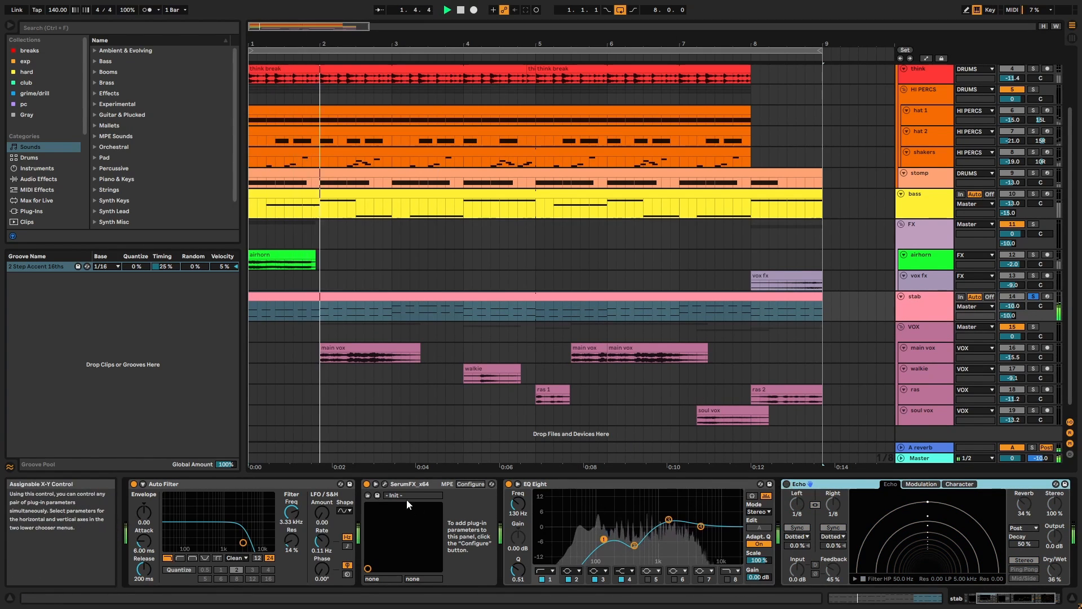
click(367, 484)
click(366, 484)
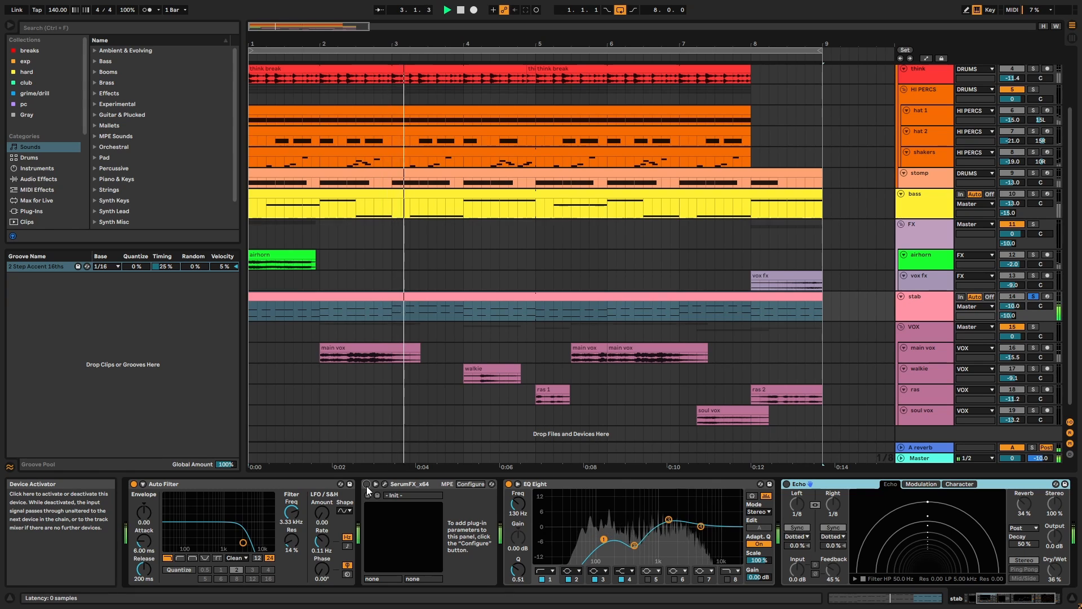
click(787, 484)
key(ctrl+a)
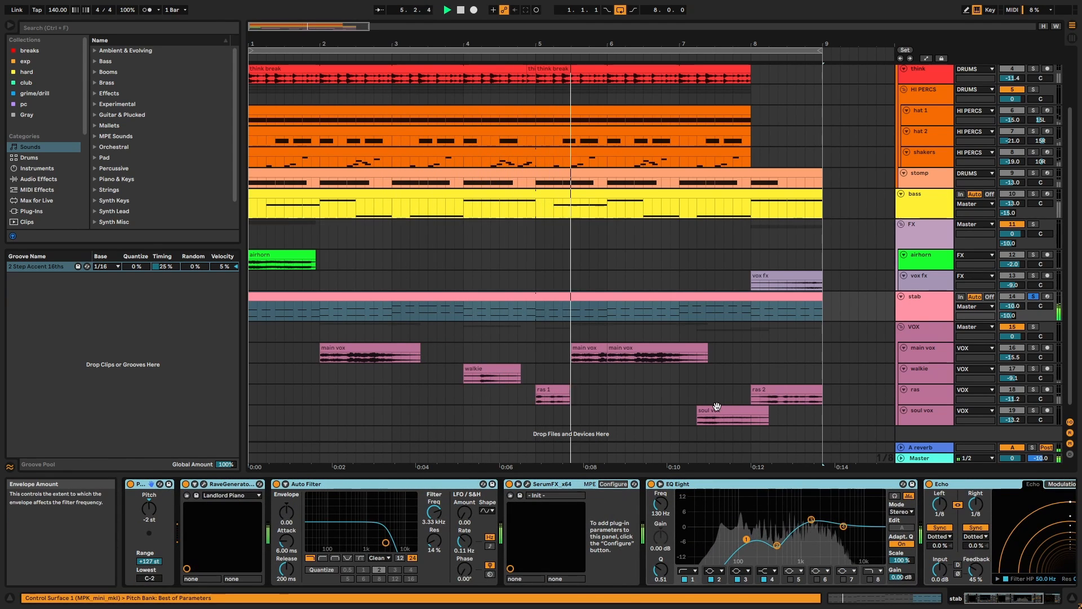
Solo the VOX group and play all its vocal clips from the start, with the track heights optimized for the arrangement.
click(928, 331)
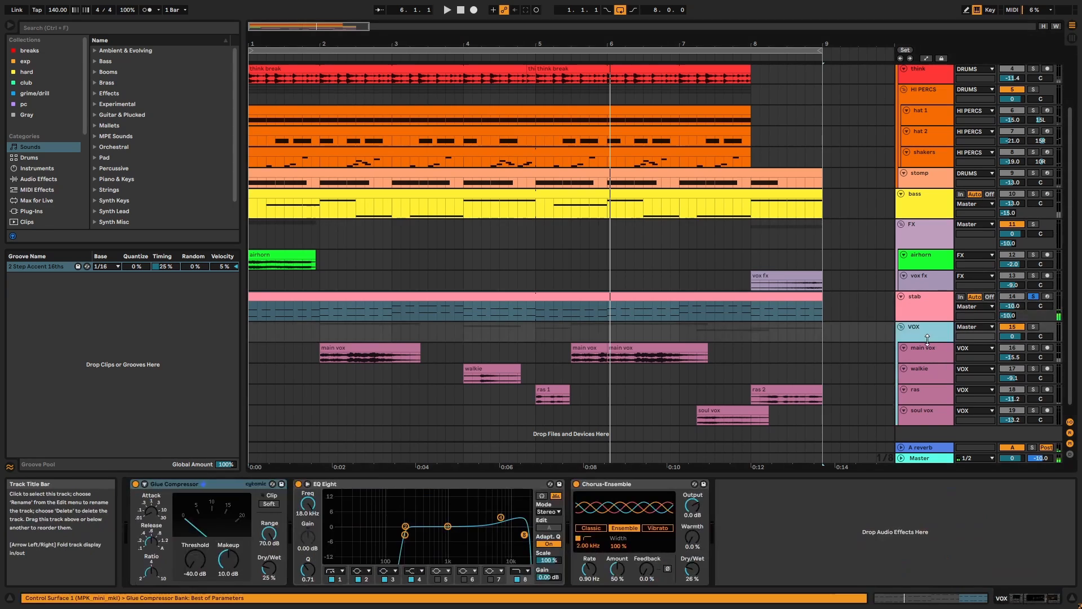
click(1034, 326)
click(672, 317)
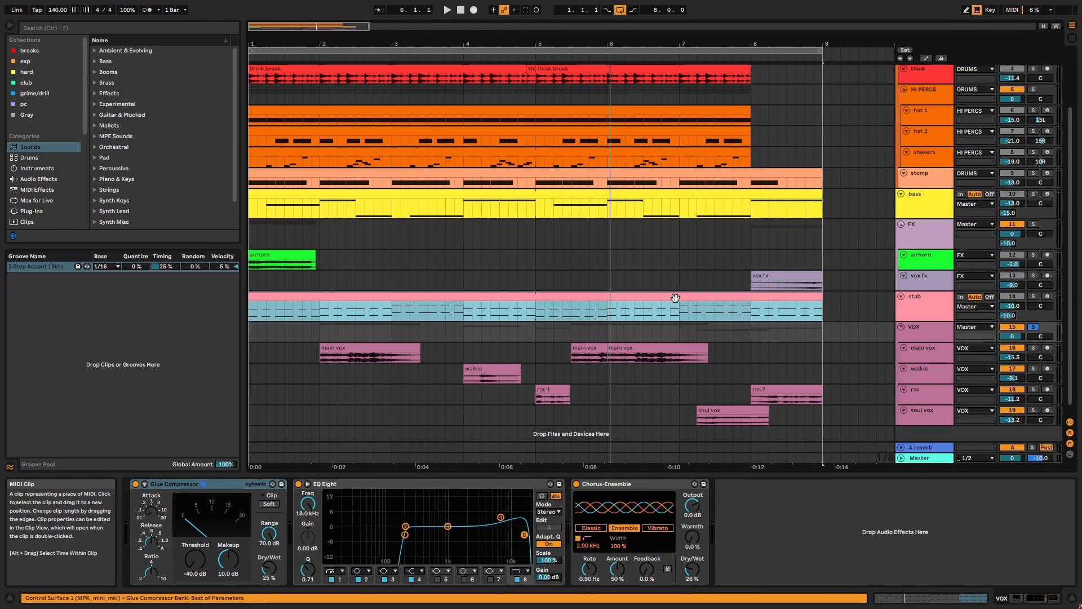
key(space)
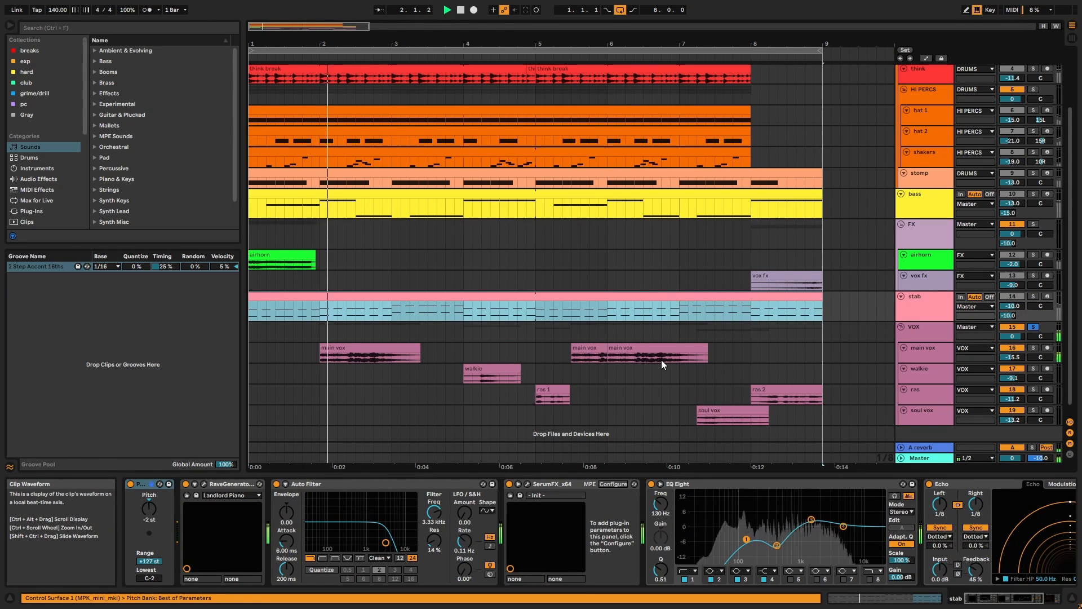
click(1043, 26)
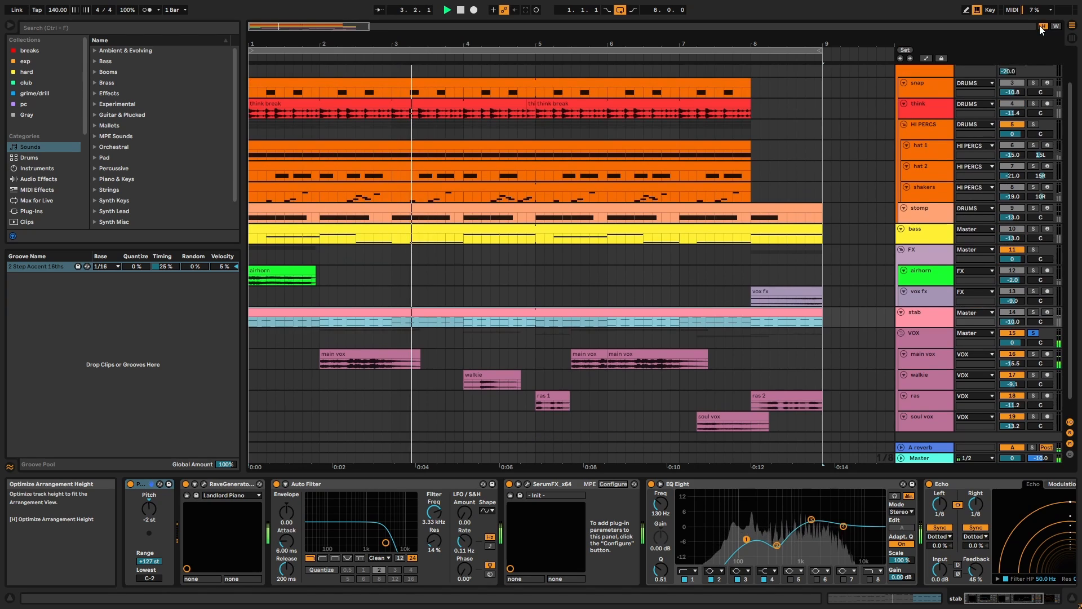
scroll(708, 303, down, 1)
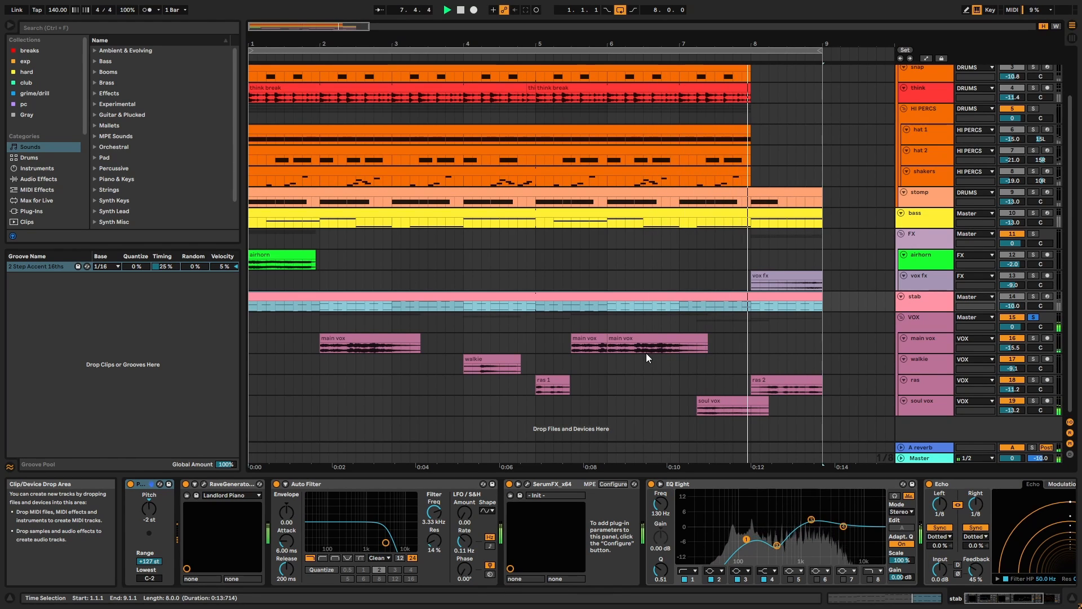
key(space)
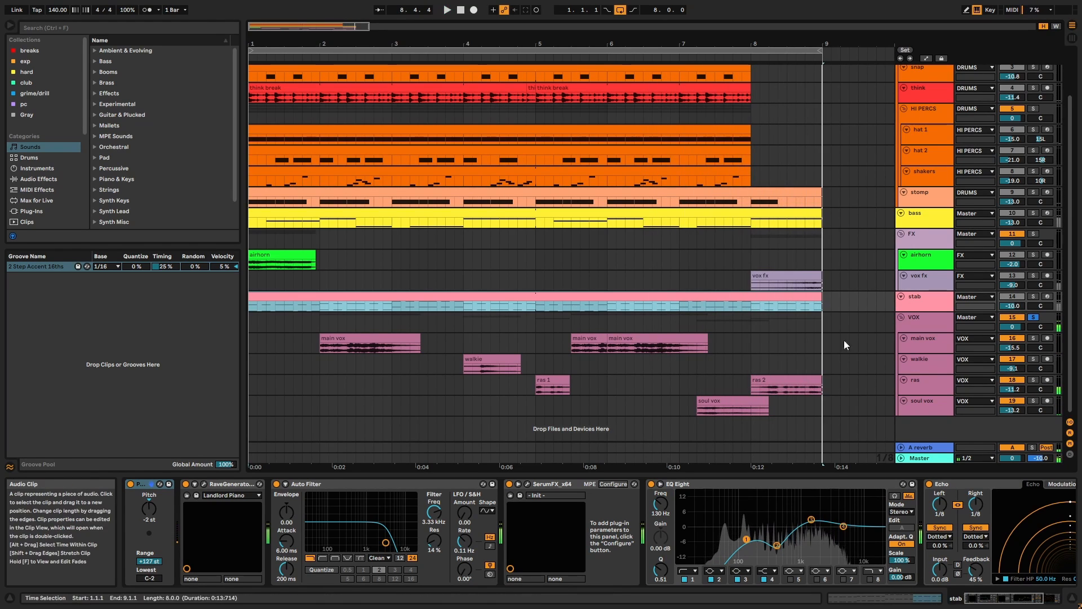
Examine the Echo settings on the individual vocal tracks, including main vox, ras and soul vox.
click(924, 339)
click(374, 484)
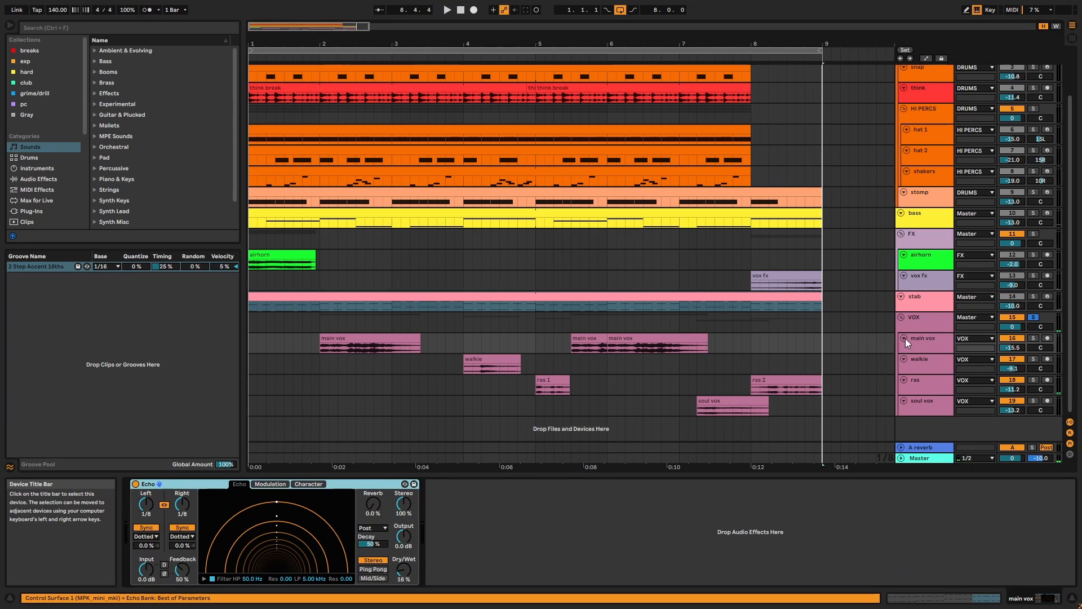
click(914, 381)
click(367, 483)
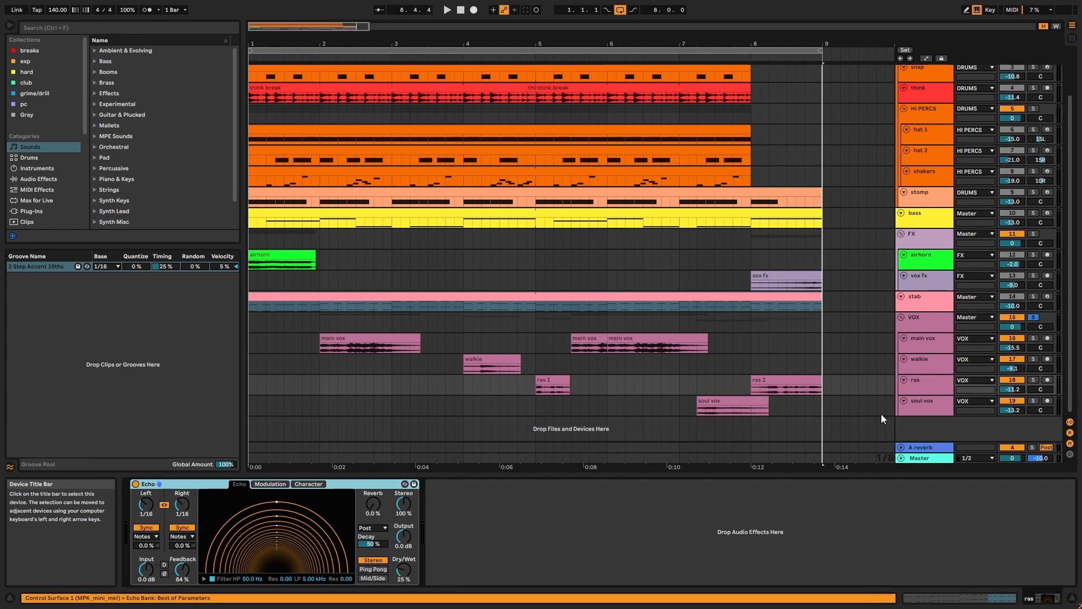
click(918, 401)
click(381, 486)
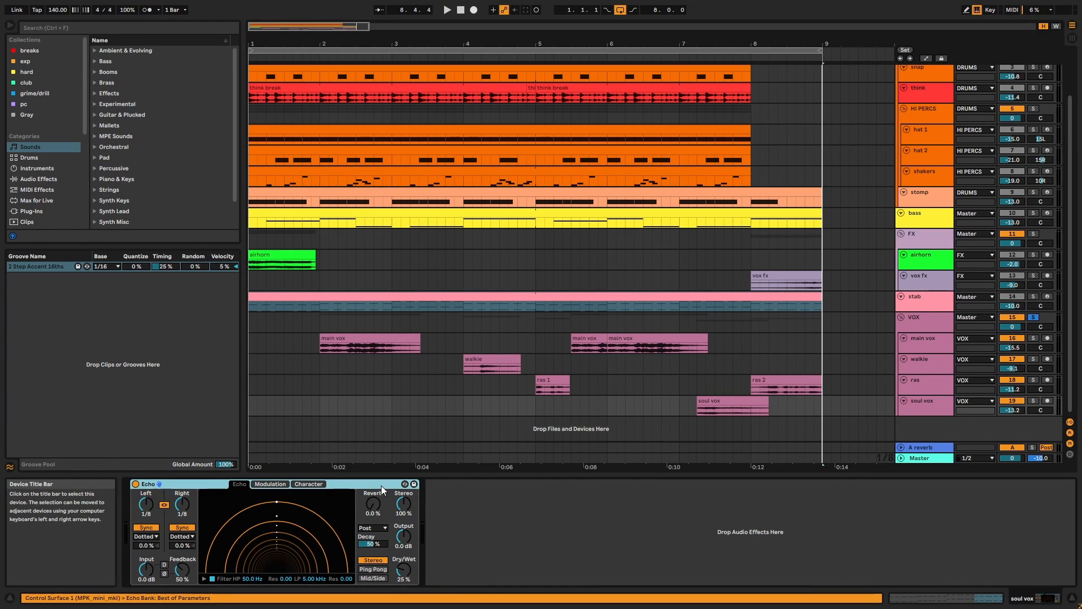
click(923, 365)
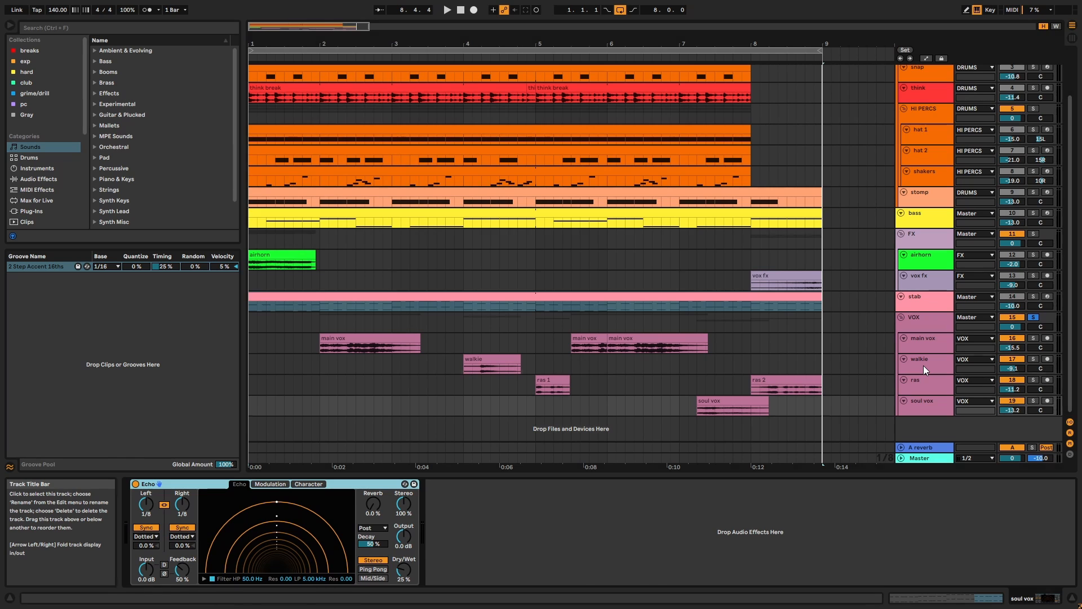
click(303, 485)
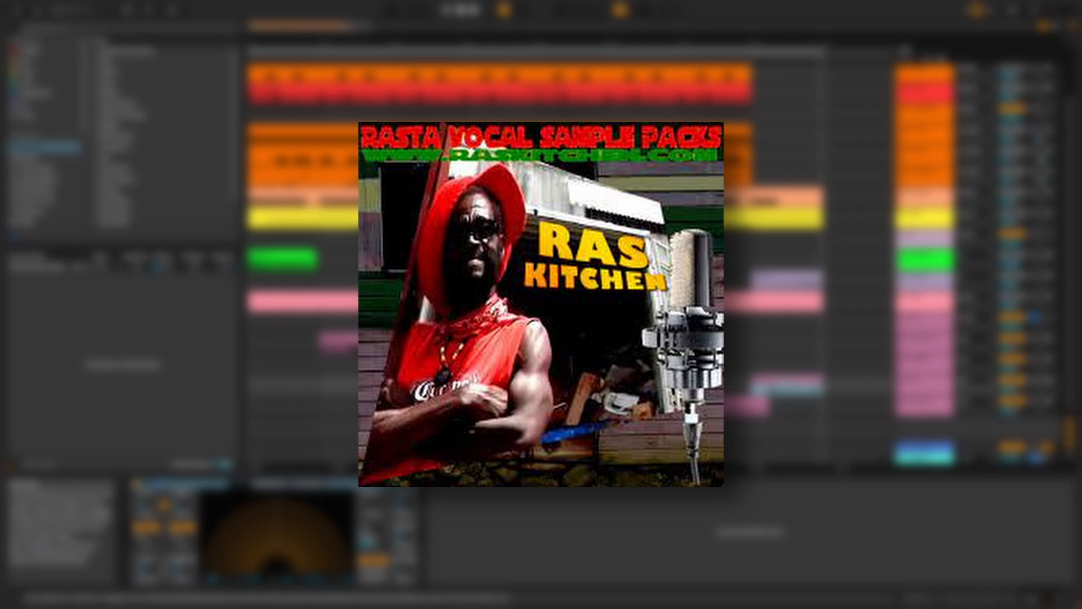
Examine the VOX group's Glue Compressor, EQ Eight and Chorus-Ensemble, and enlarge the group track to reveal its reverb send.
click(922, 329)
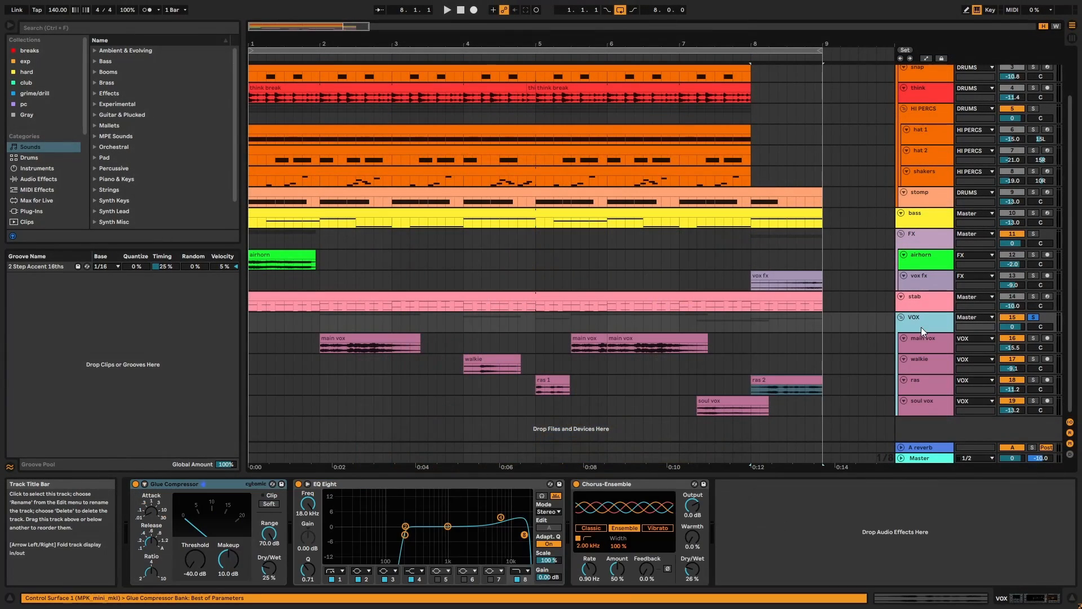
click(234, 484)
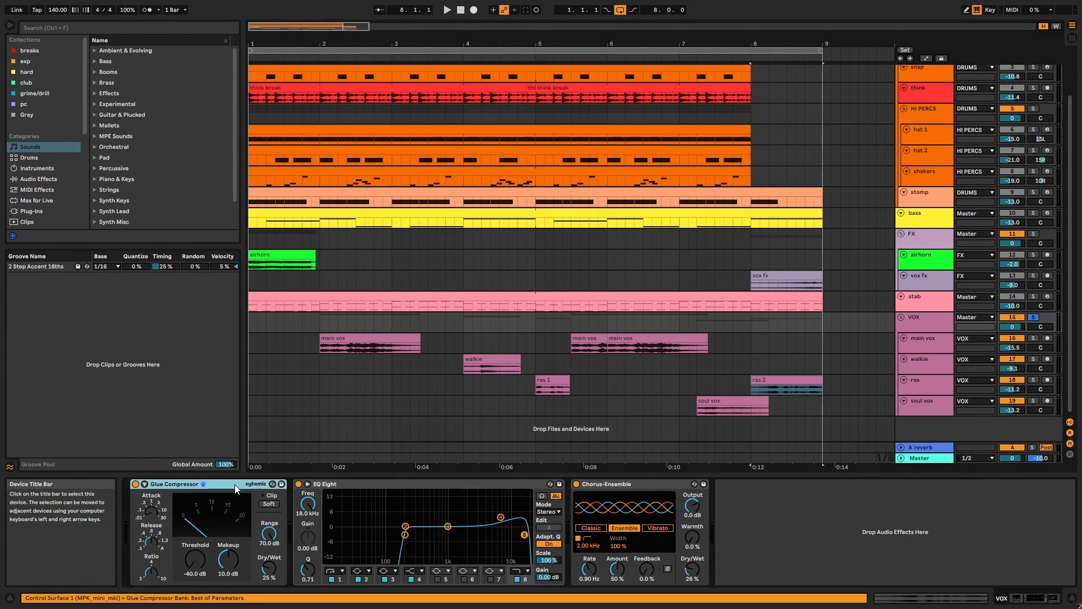
click(381, 485)
click(615, 484)
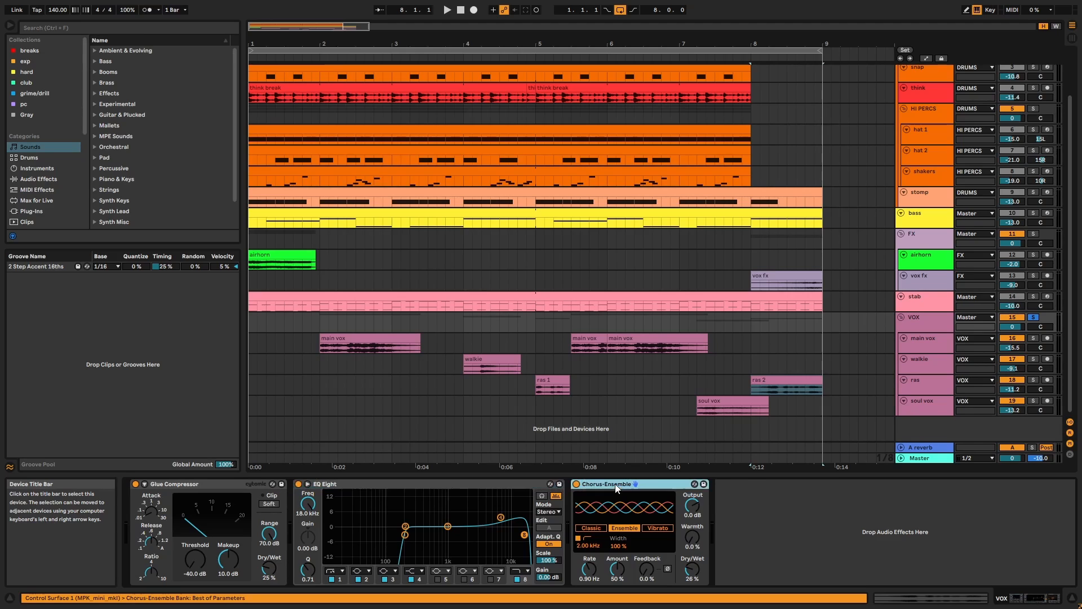
click(939, 334)
click(942, 324)
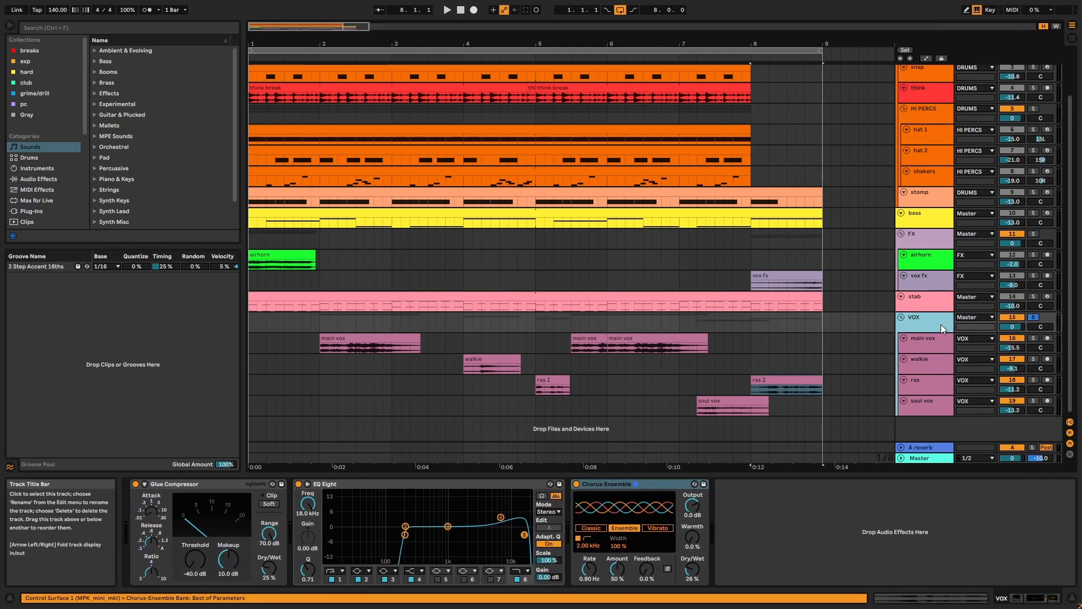
drag(942, 331, 942, 341)
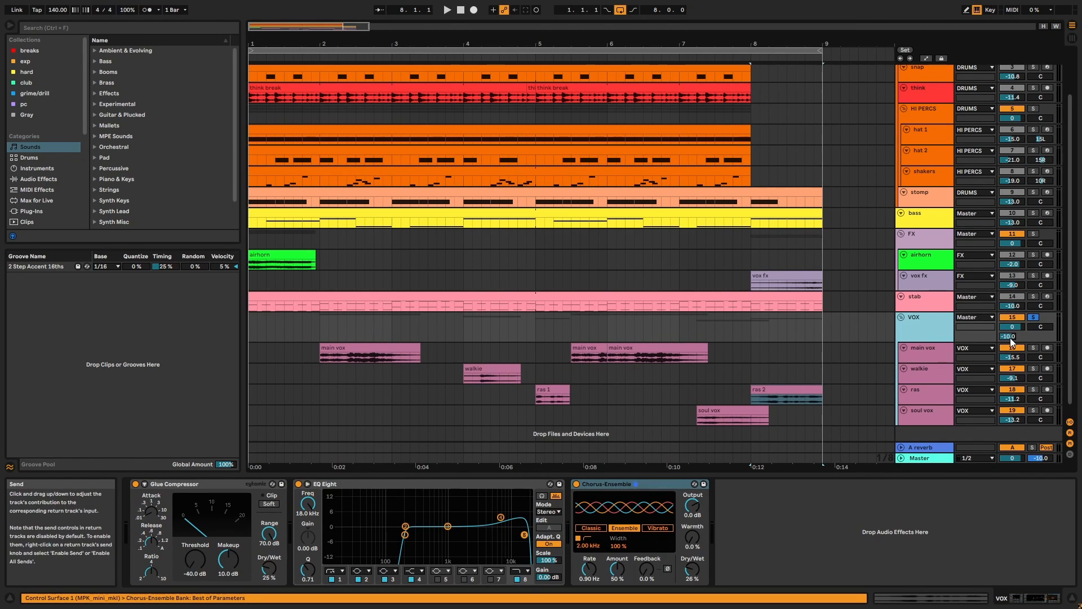
Select the first main vox clip and play it from its start with the VOX group soloed.
key(space)
click(390, 348)
key(space)
key(space)
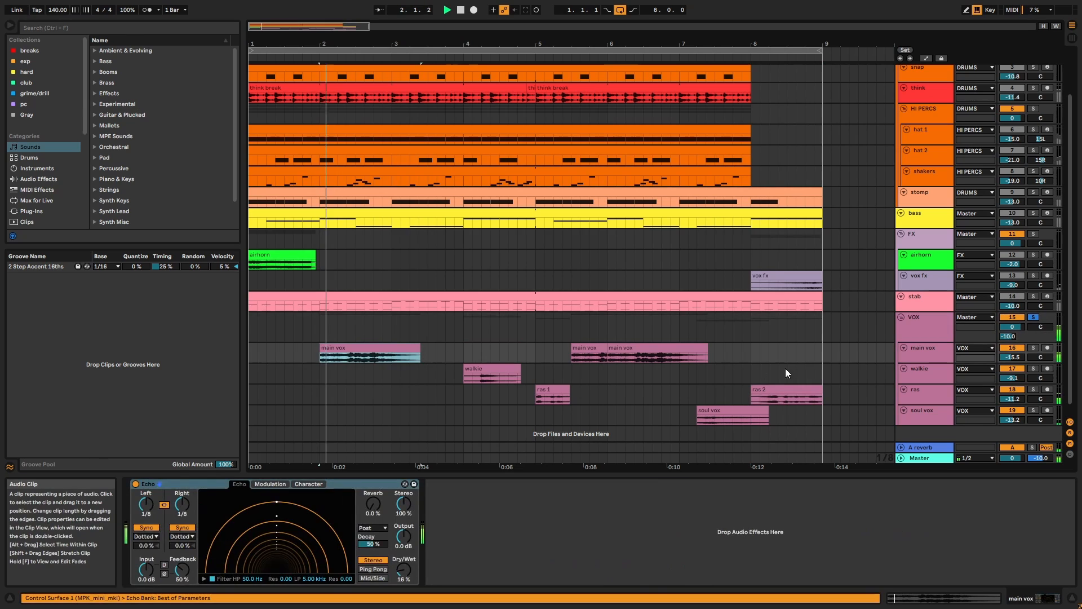
Compare the main vocal's sound with all three VOX group effects bypassed together and with them enabled.
click(929, 316)
click(146, 486)
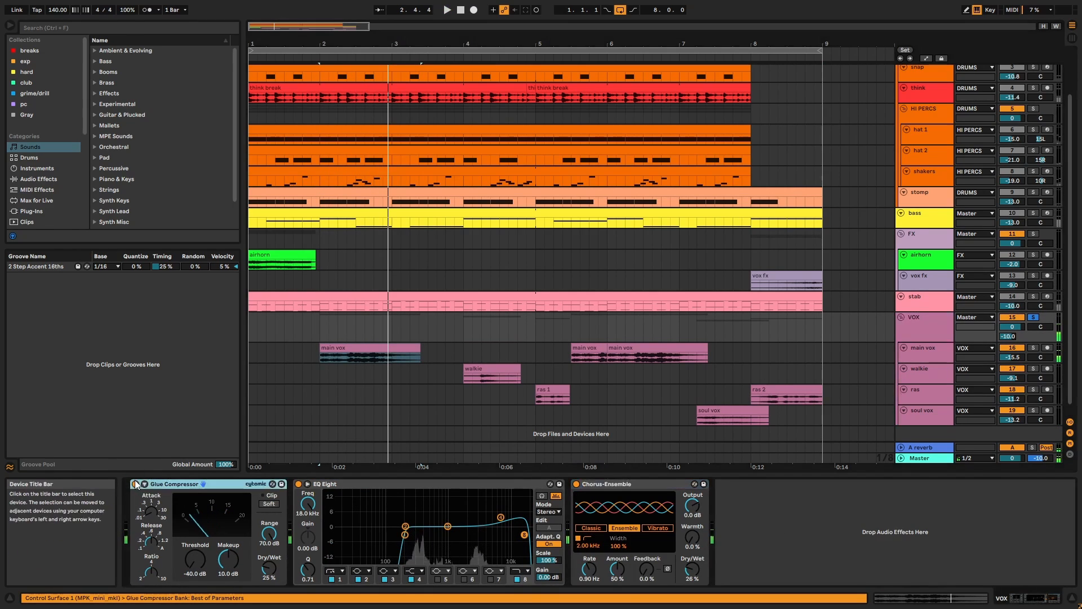
shift+click(589, 485)
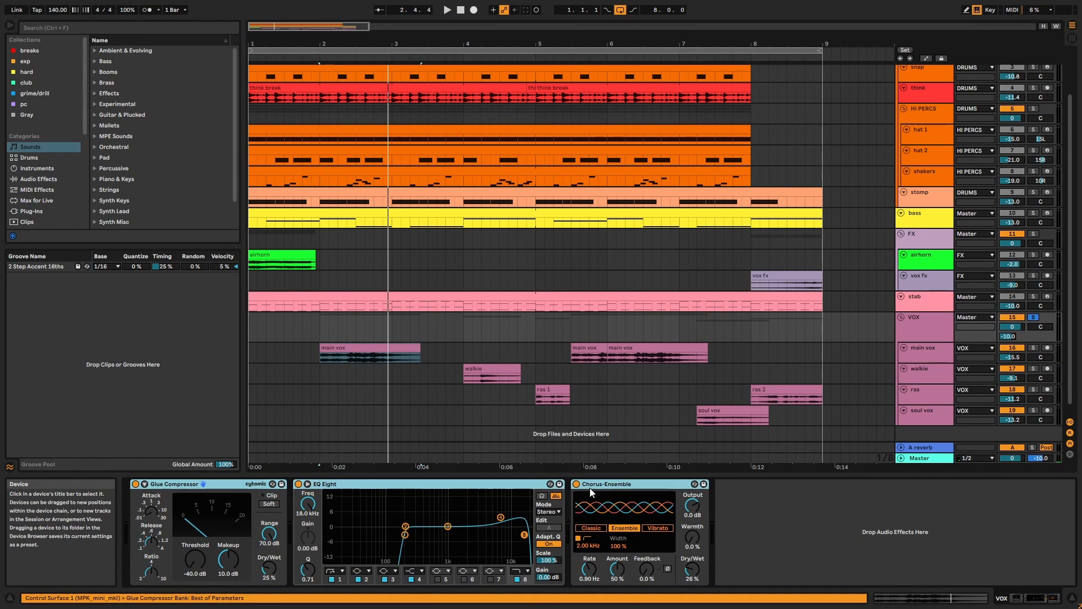
click(576, 483)
key(space)
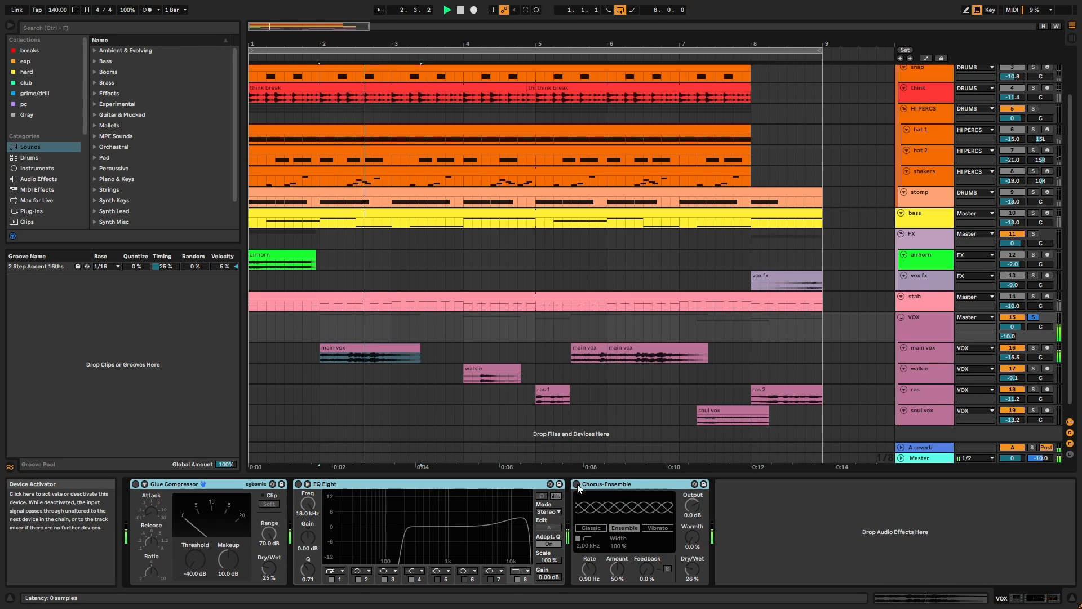
click(577, 484)
key(space)
key(space)
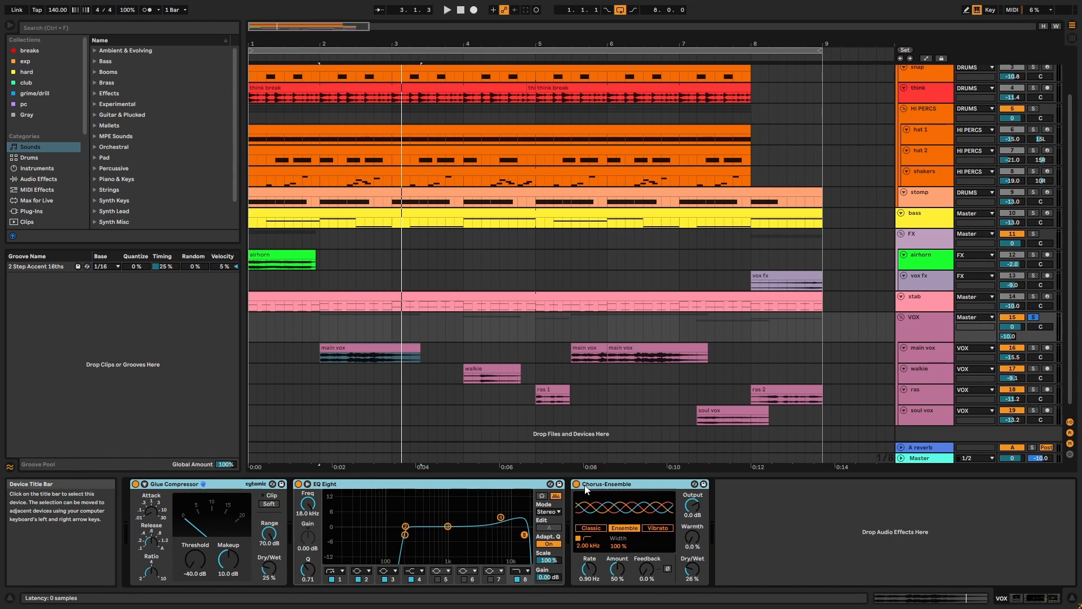
Unsolo the VOX group and play the full arrangement with the track heights optimized.
click(1034, 317)
key(space)
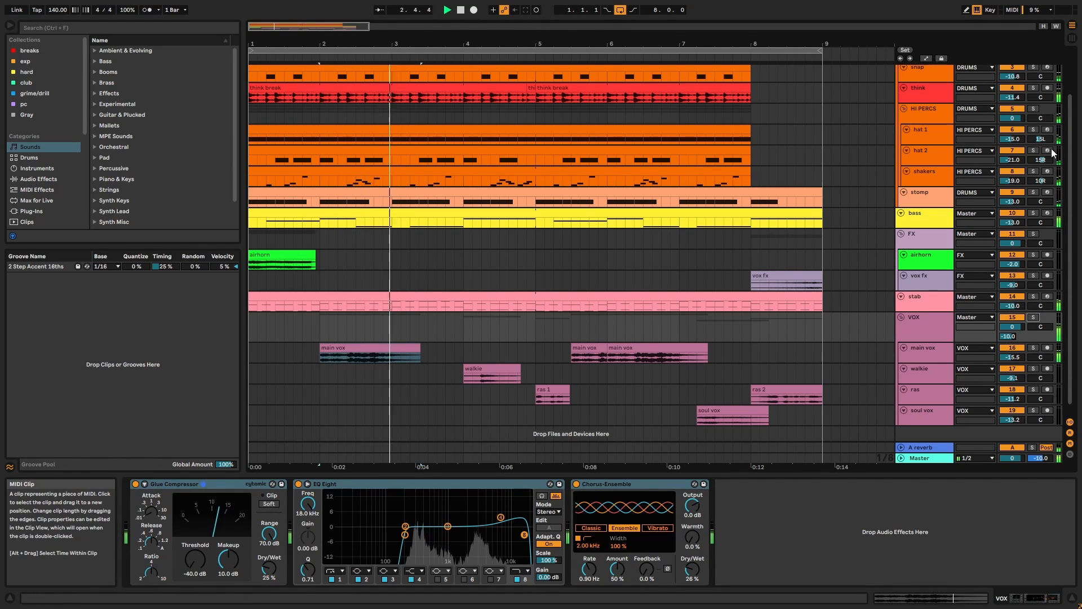
click(1042, 27)
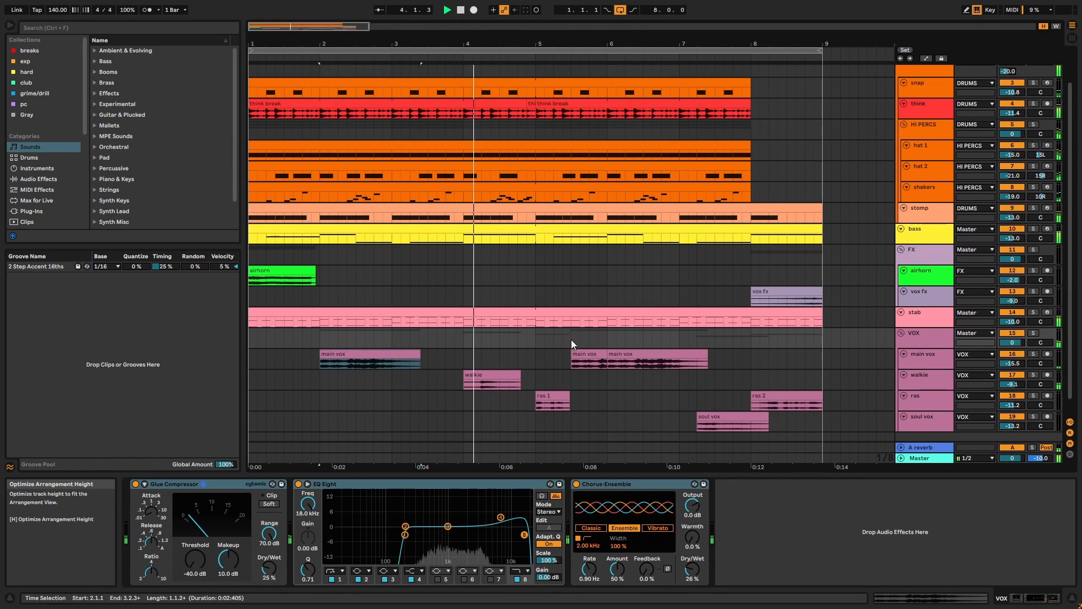